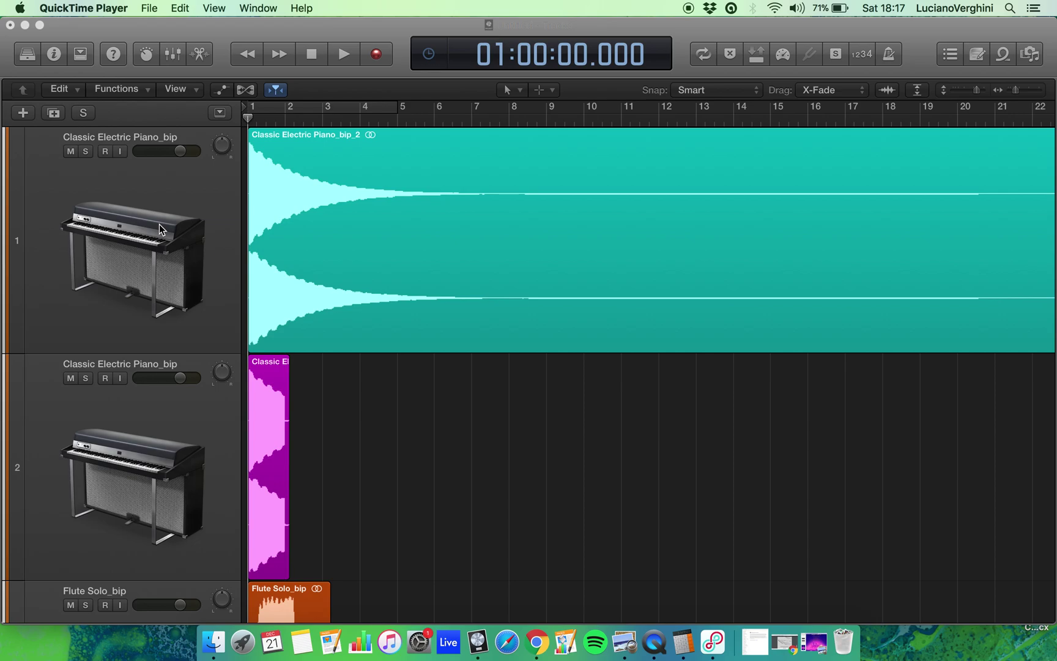
Step: Solo the first Classic Electric Piano track, play its note from the beginning, and stop playback at about 21 seconds
scroll(356, 217, down, 5)
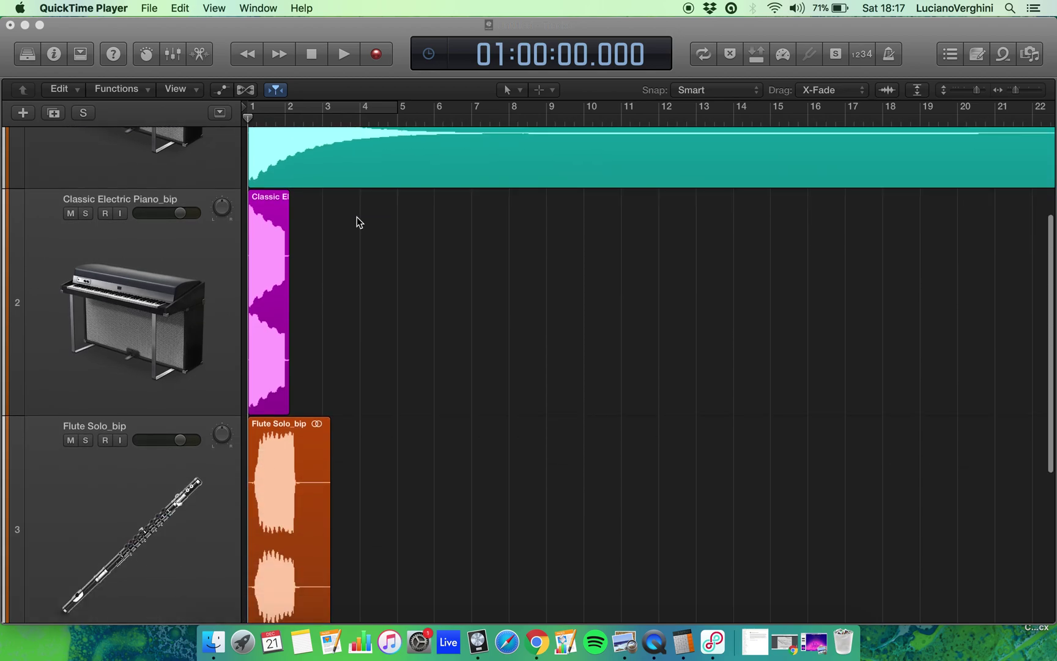
scroll(356, 216, up, 5)
click(147, 222)
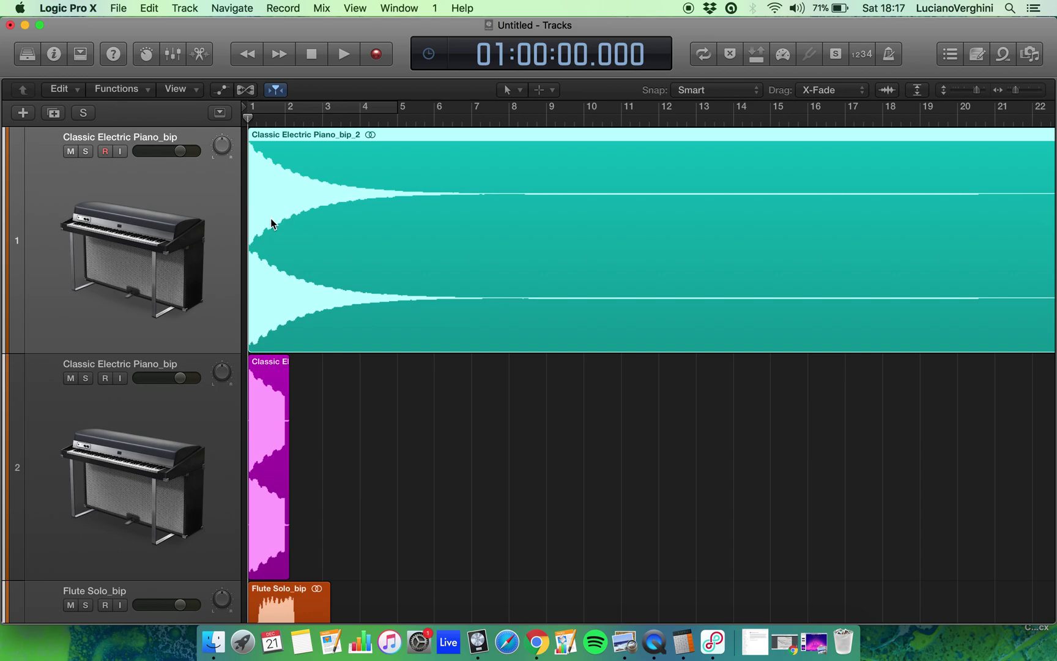
click(86, 152)
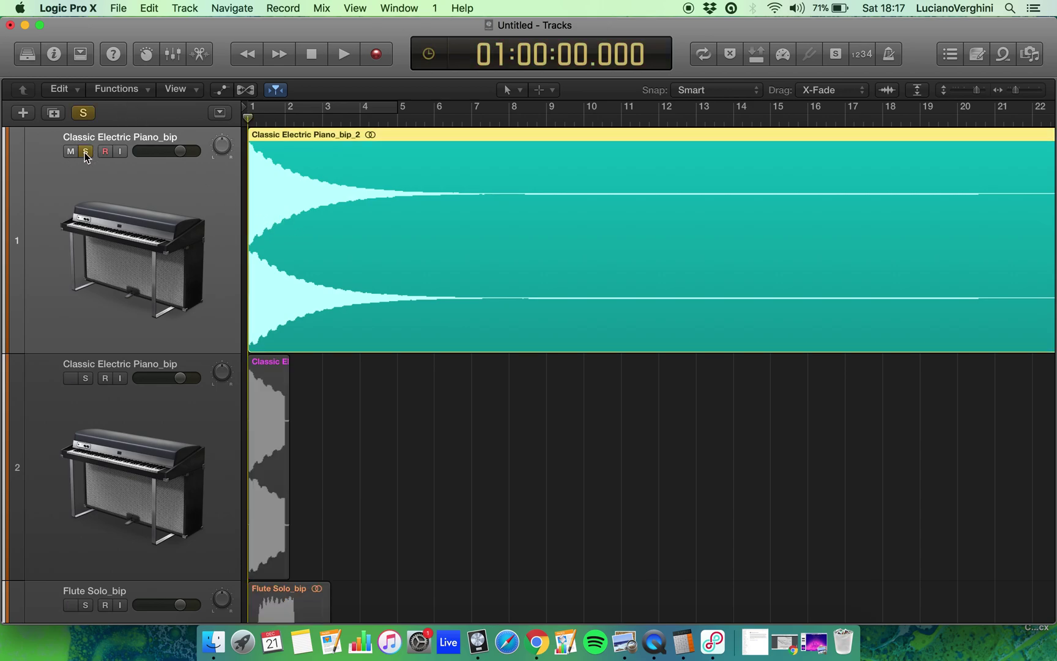
key(space)
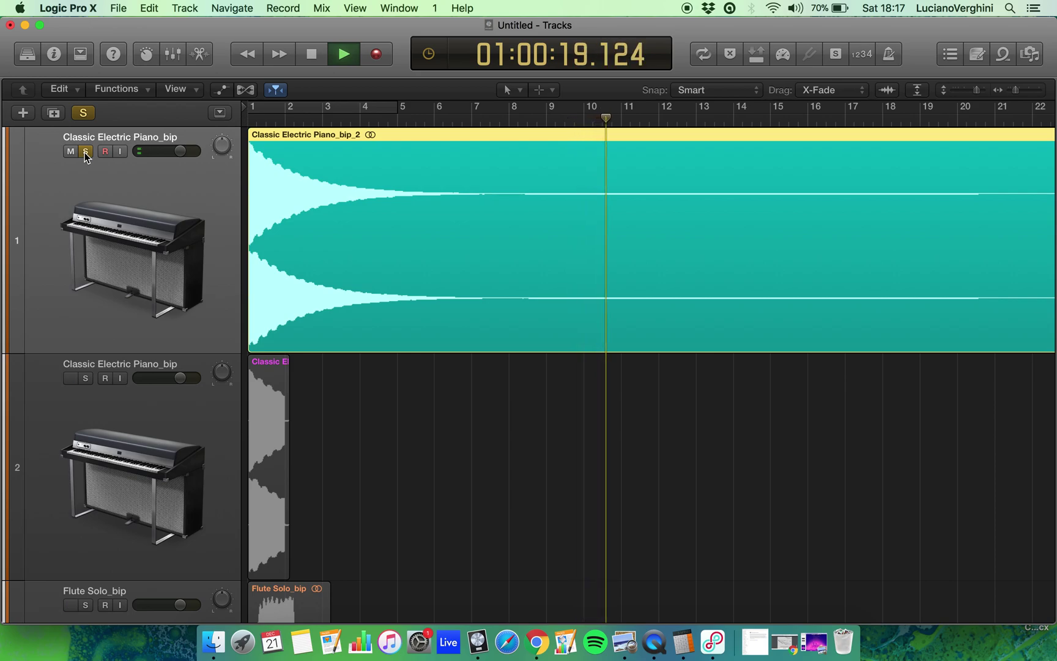
key(space)
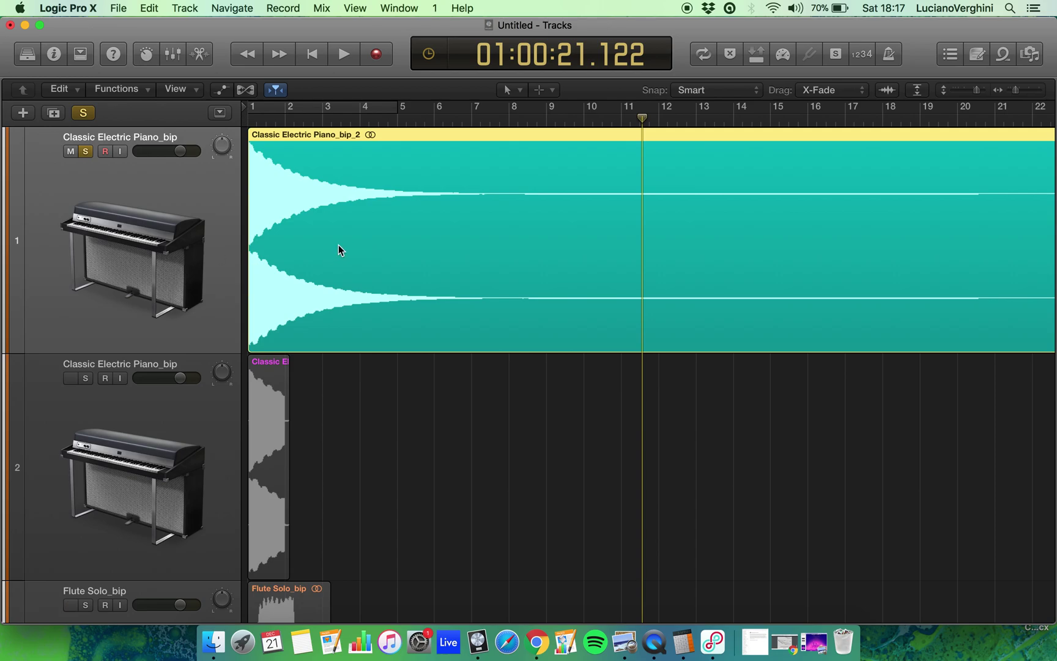
Step: Measure the first piano note's attack by placing the playhead at the waveform's onset, 0.059 s, and moving it to the first high peak, 0.063 s
scroll(339, 246, up, 5)
scroll(339, 245, up, 1)
scroll(339, 244, left, 20)
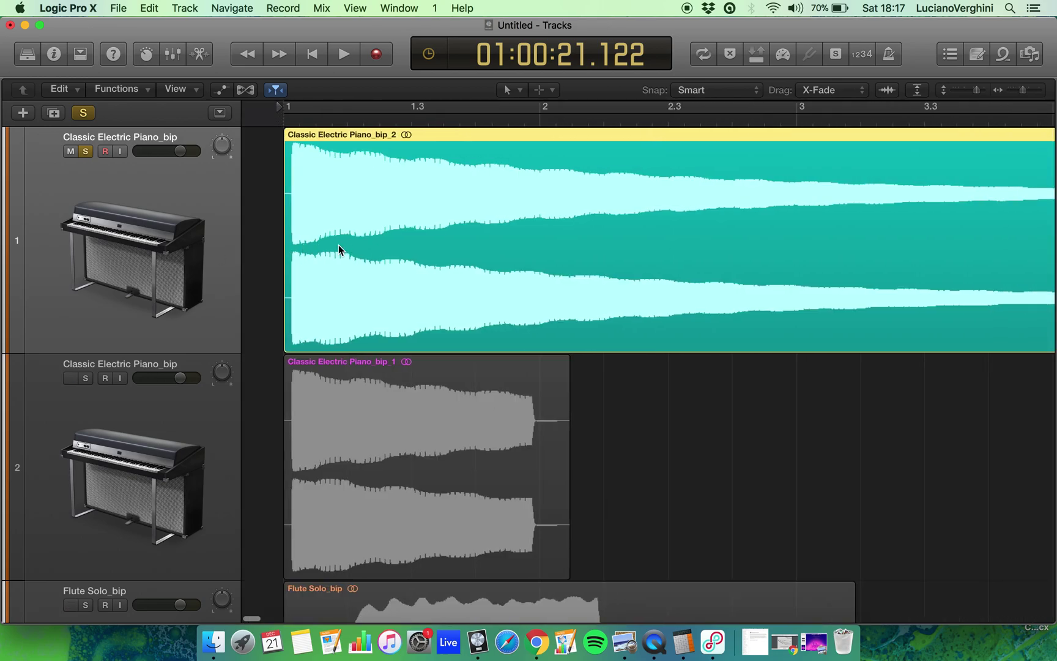
key(ctrl+alt+super+m)
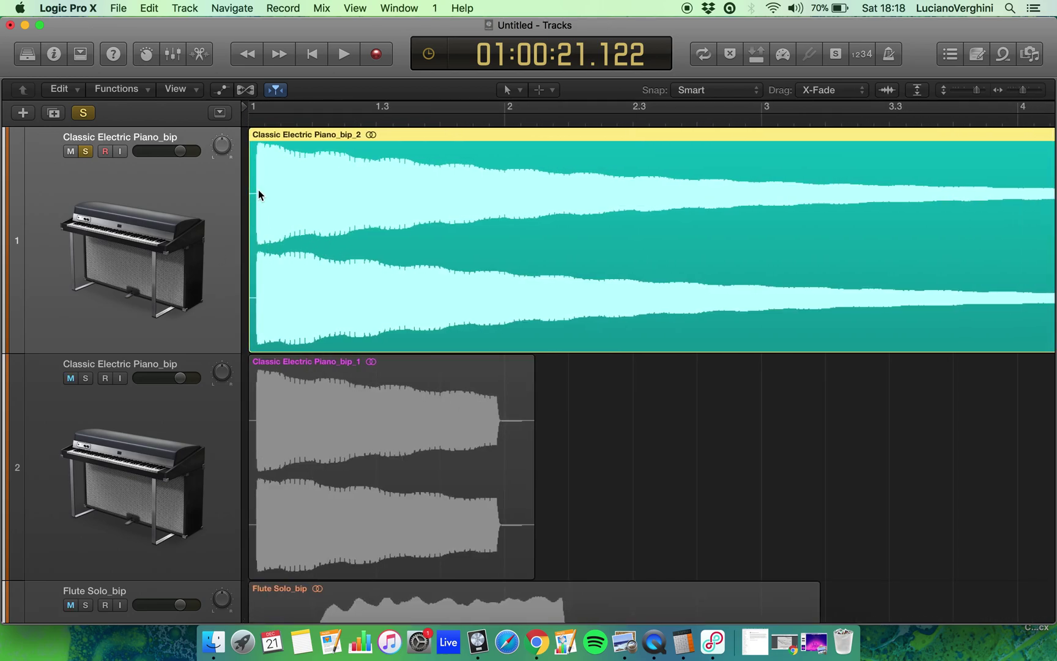
key(super+Right)
key(super+Right)
key(super+Right)
key(super+Right)
key(super+Right)
key(super+Right)
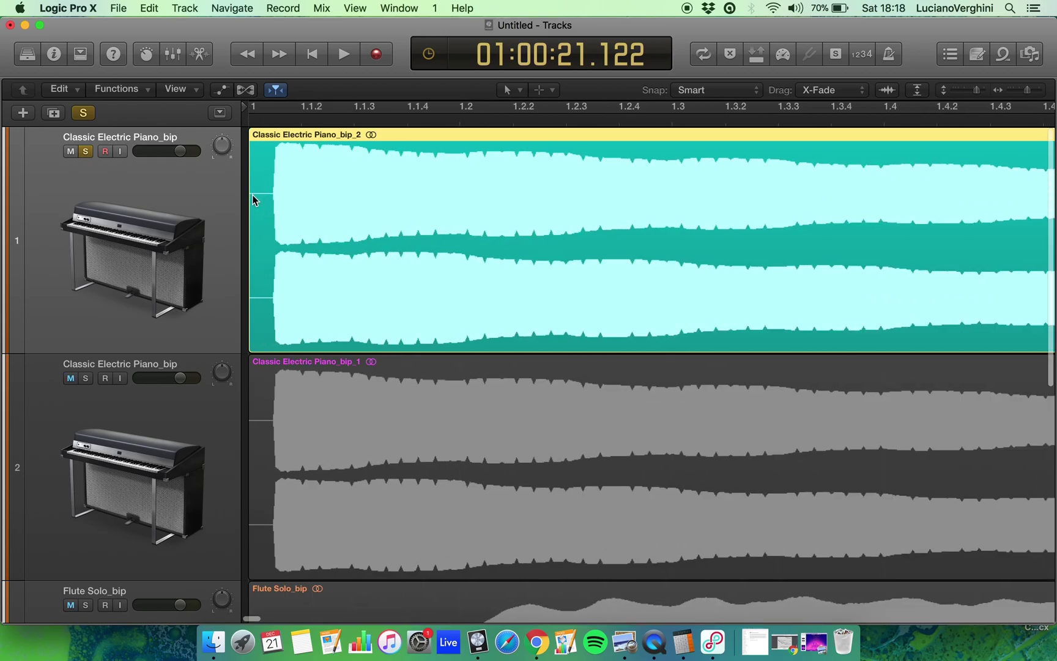
key(super+Right)
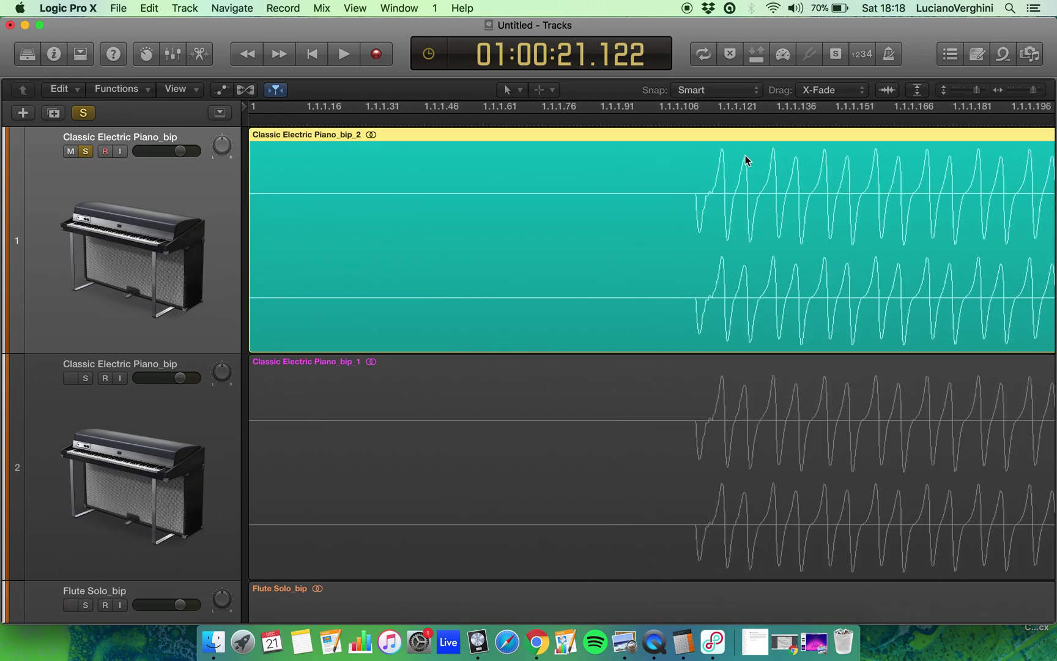
click(693, 122)
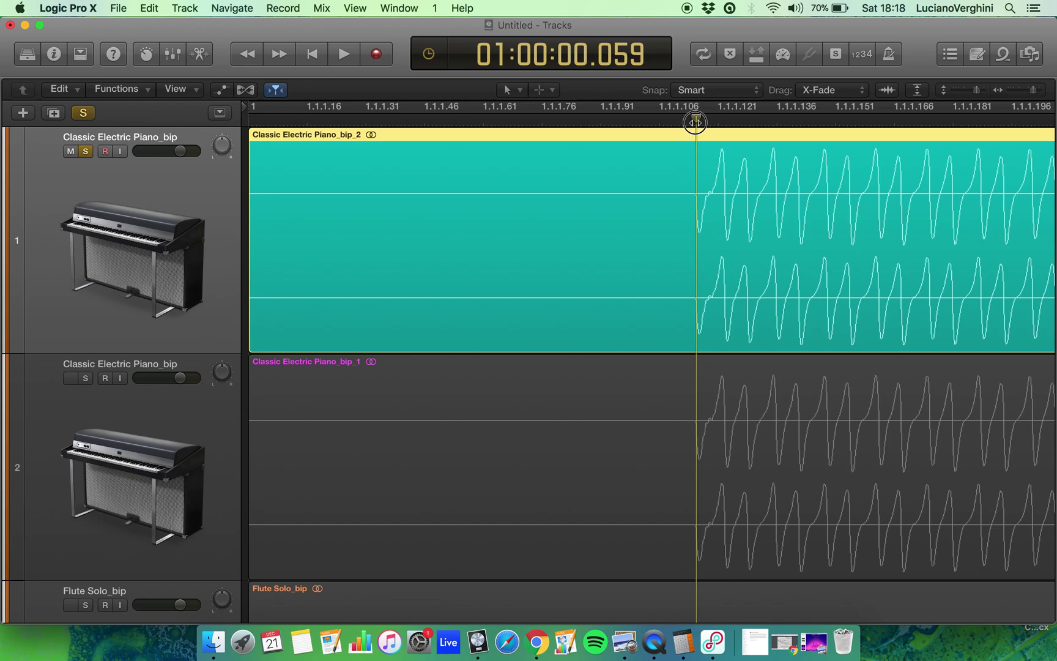
drag(692, 125, 693, 126)
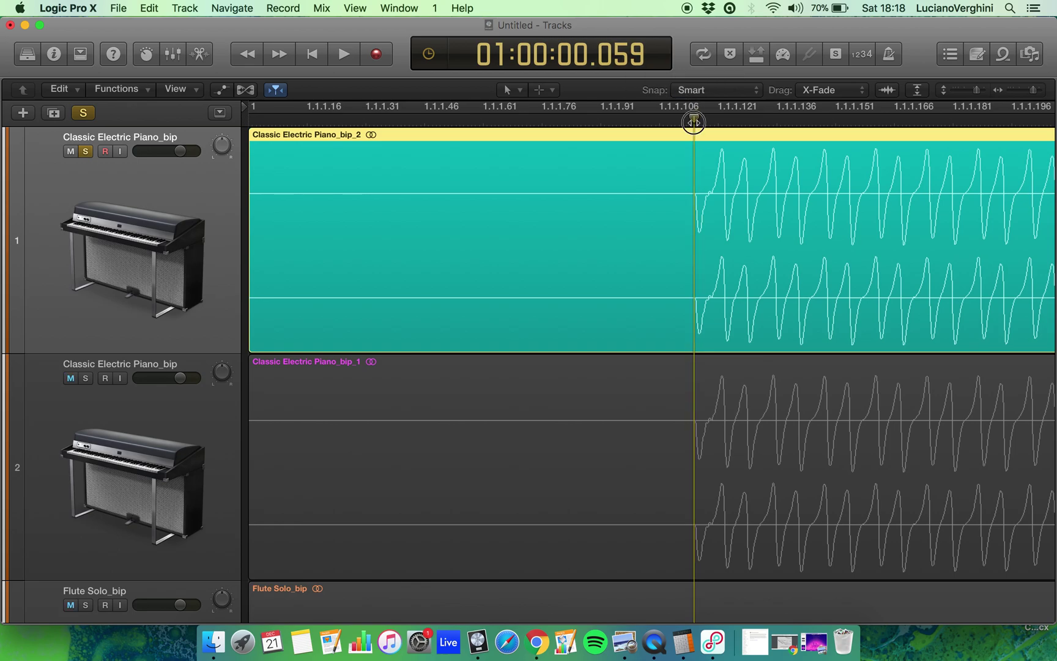
drag(695, 118, 722, 120)
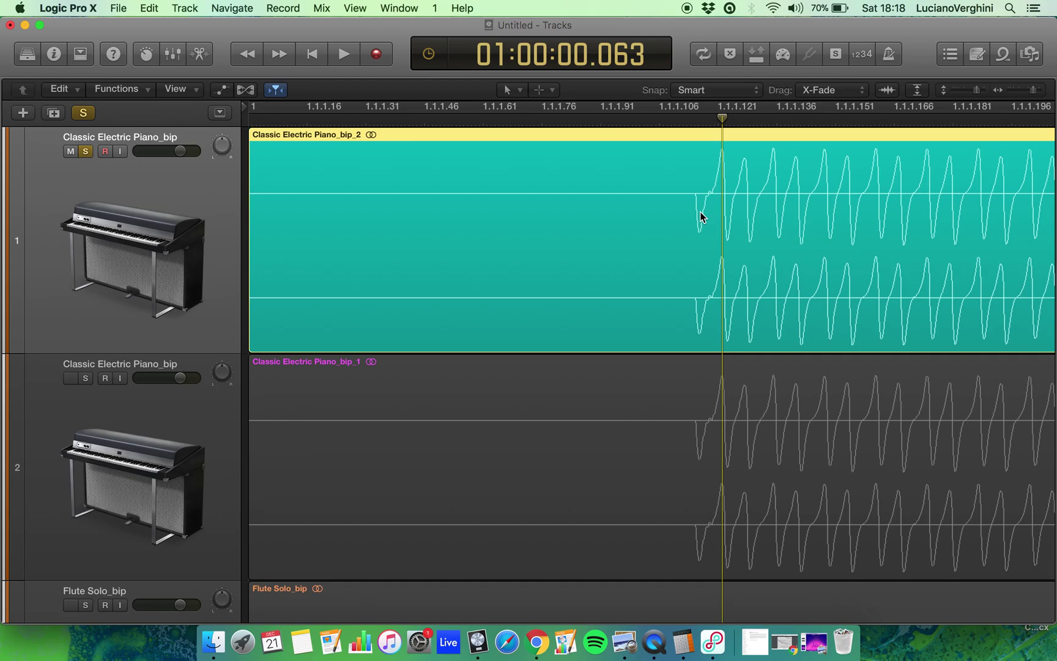
Step: Mark the point where the first piano note's decay fades to silence by placing the playhead at 12.625 s
scroll(701, 213, down, 10)
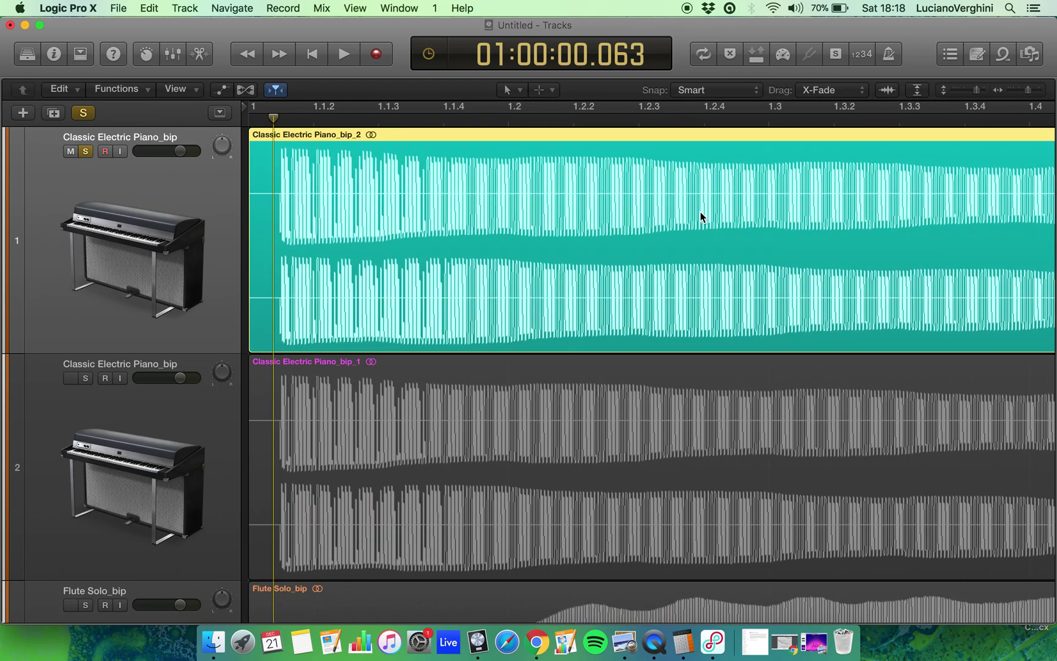
key(super+Left)
key(super+Left)
key(super+Left)
key(super+Left)
key(super+Left)
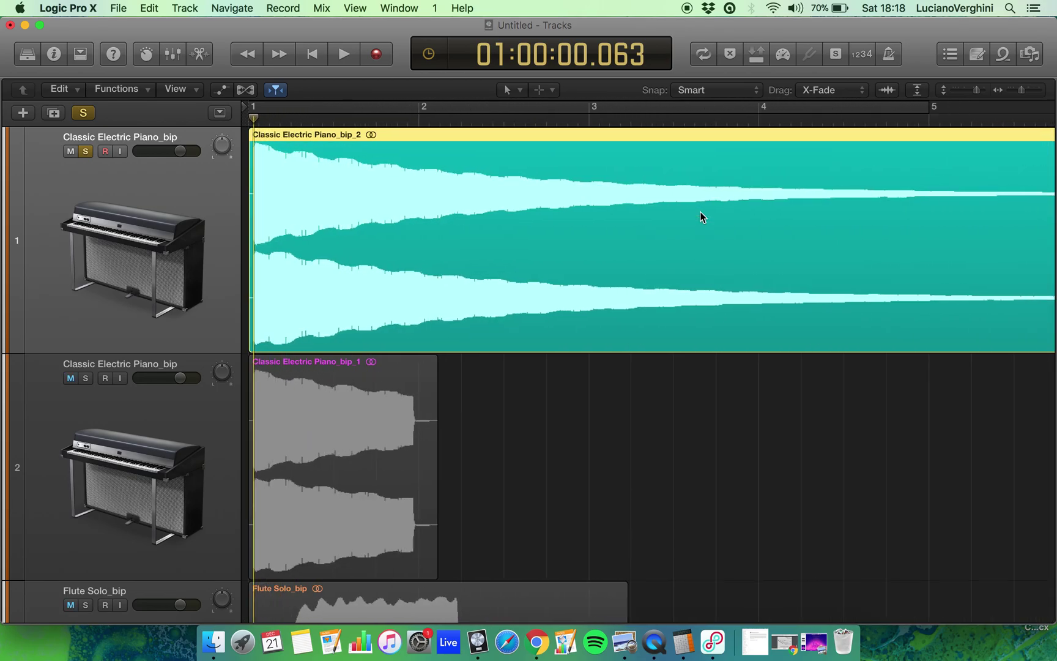
key(super+Left)
key(super+Left)
key(super+Left)
key(super+Left)
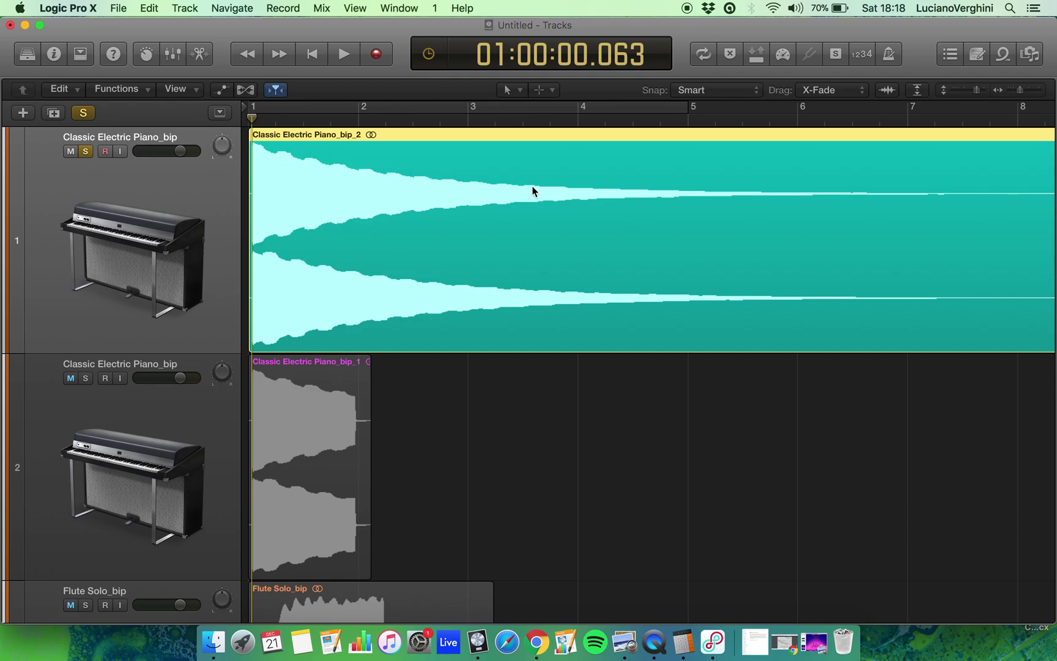
click(936, 120)
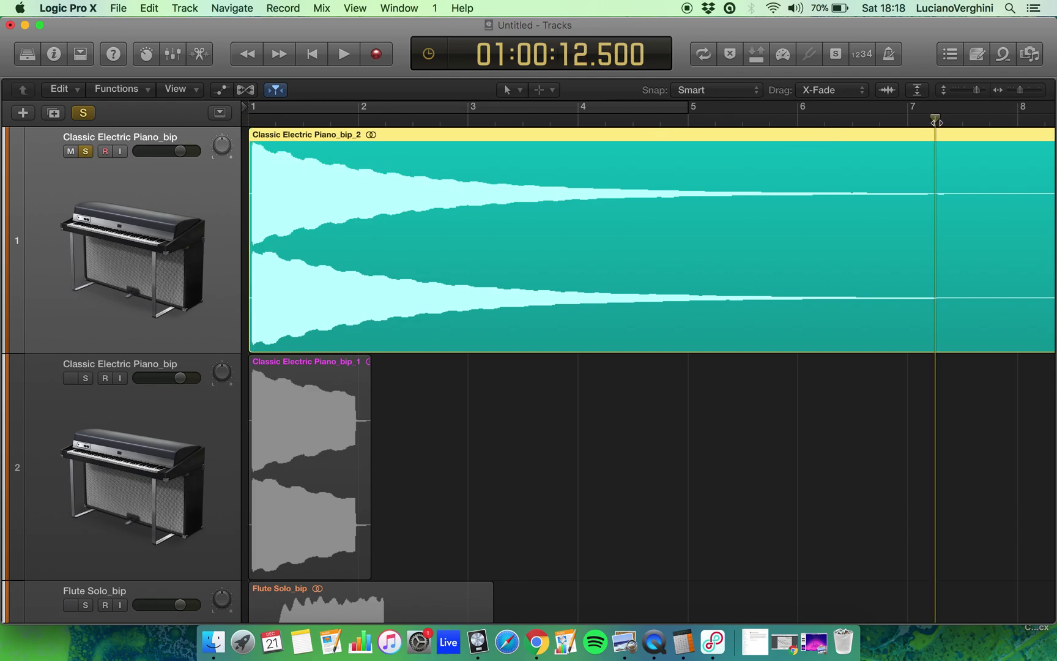
drag(936, 121, 942, 121)
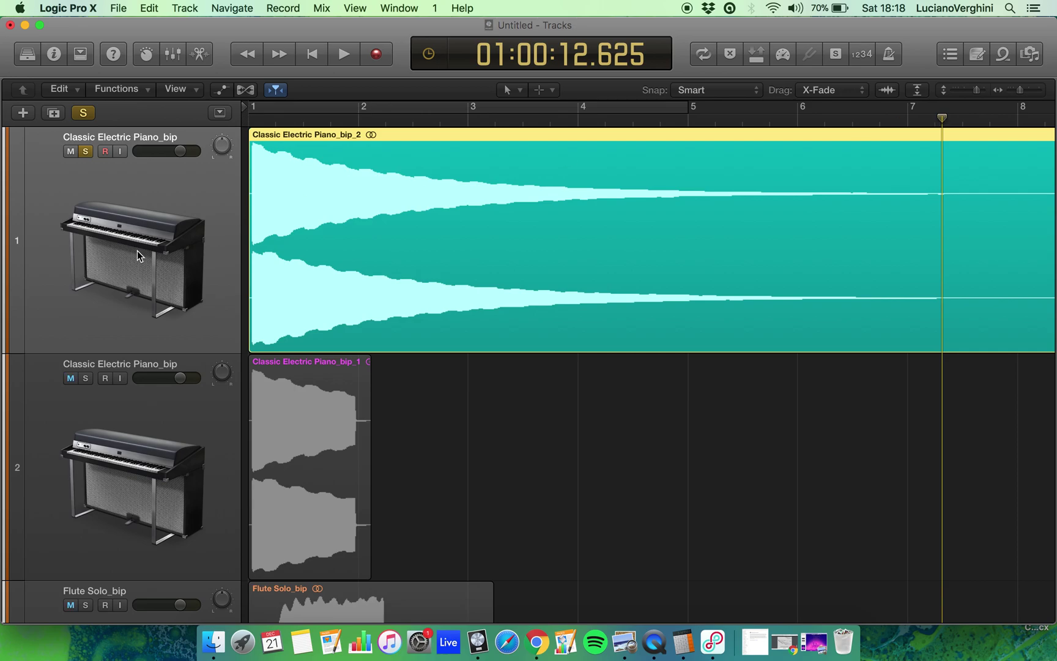
Step: Solo the second Classic Electric Piano track instead of the first and place the playhead shortly before its note ends, at 1.500 s
click(85, 151)
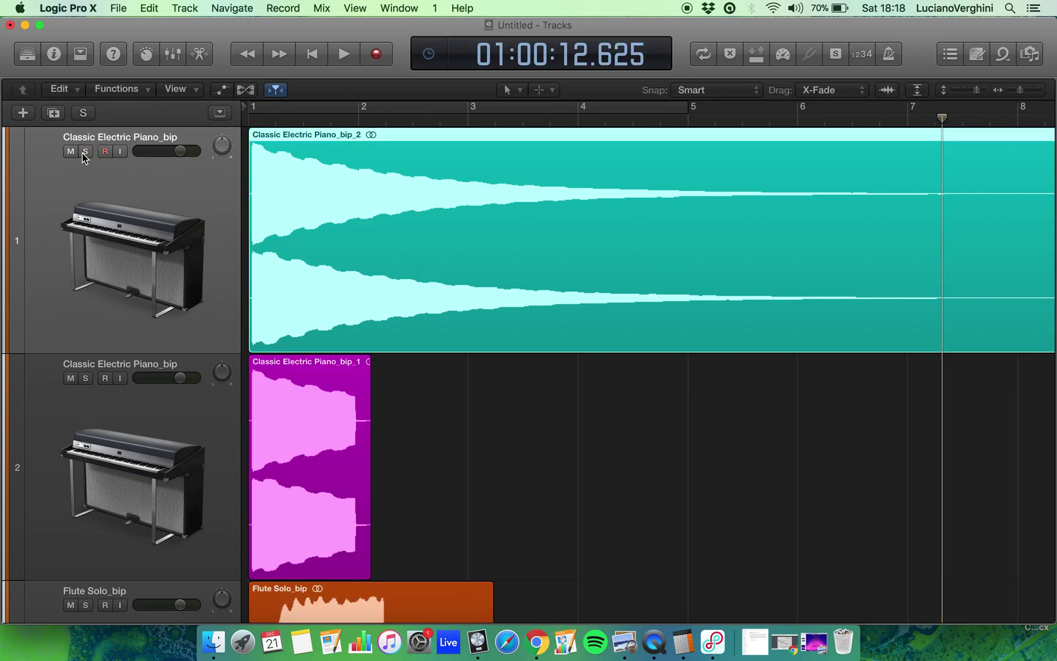
click(85, 378)
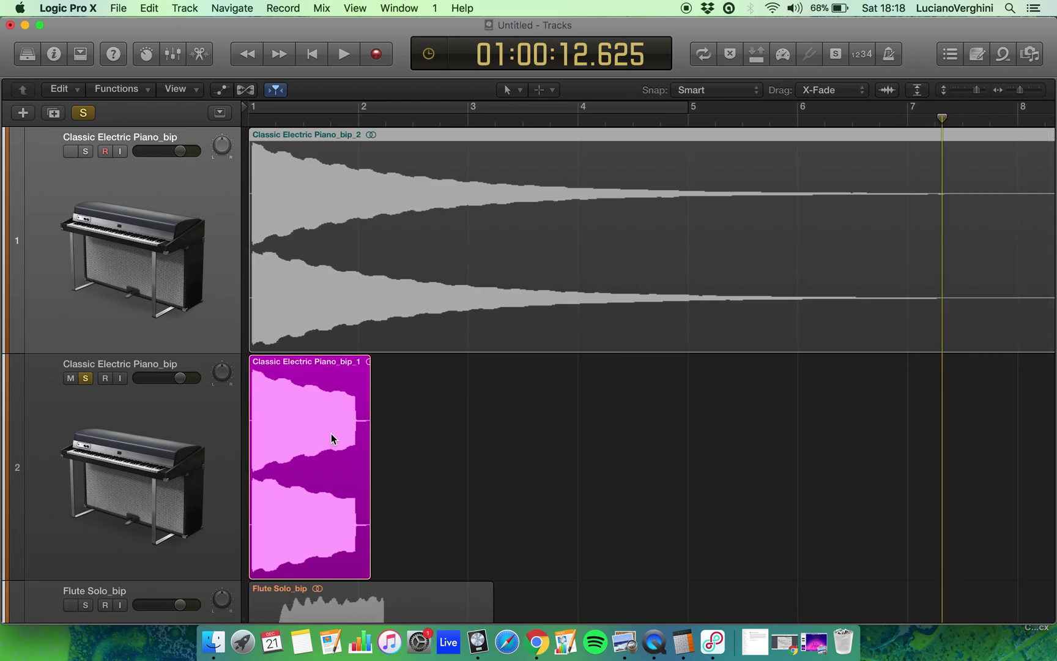
click(340, 123)
scroll(389, 354, up, 5)
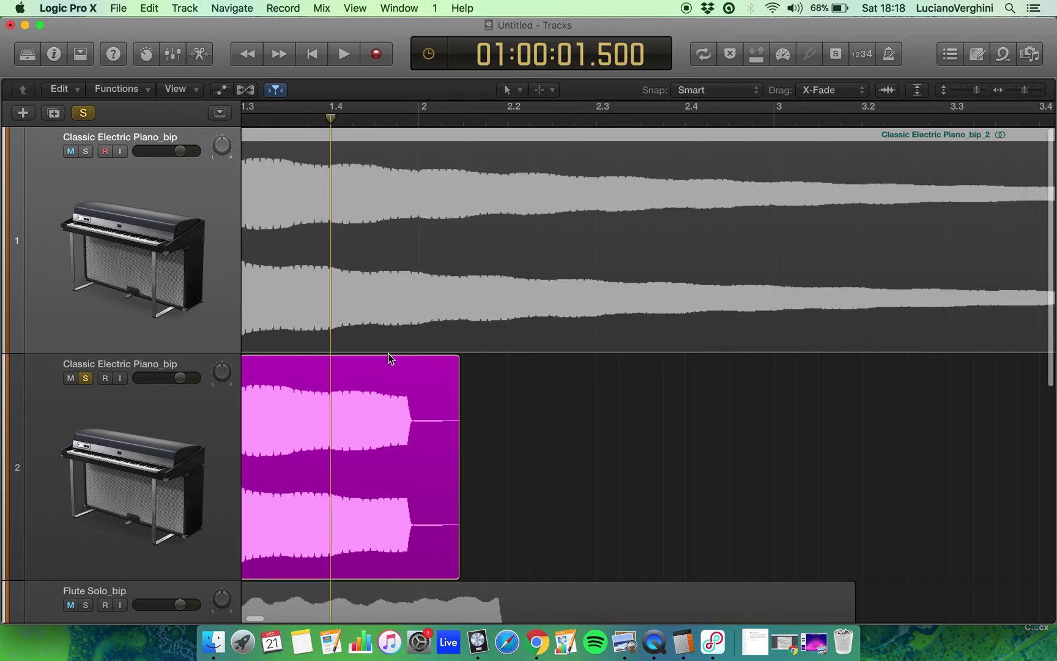
key(super+Right)
key(super+Right)
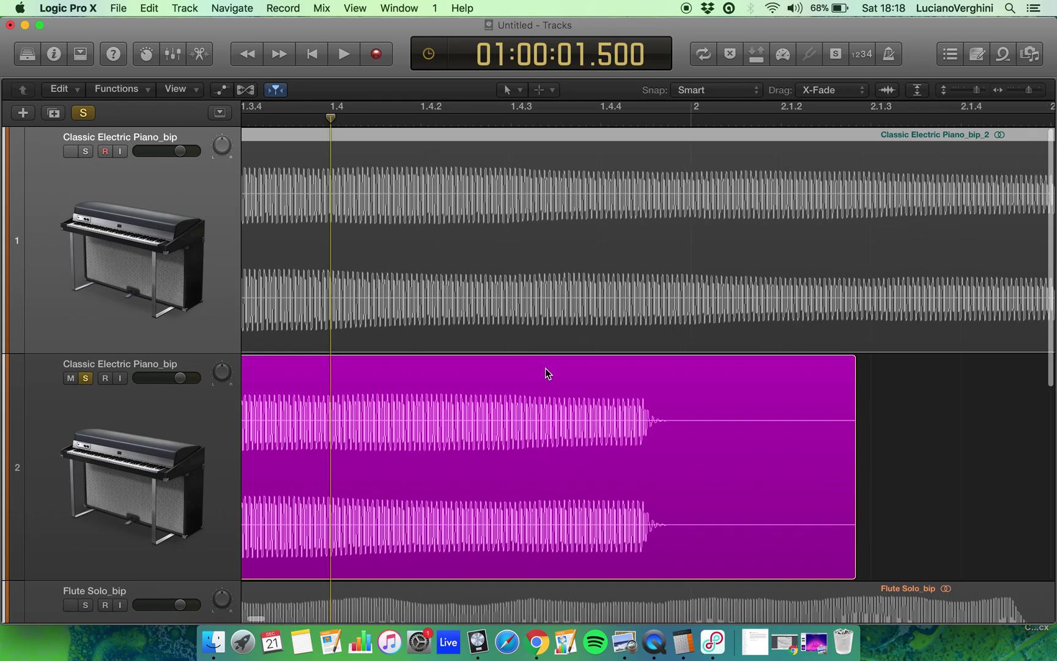
key(super+Right)
key(super+Right)
key(super+Right)
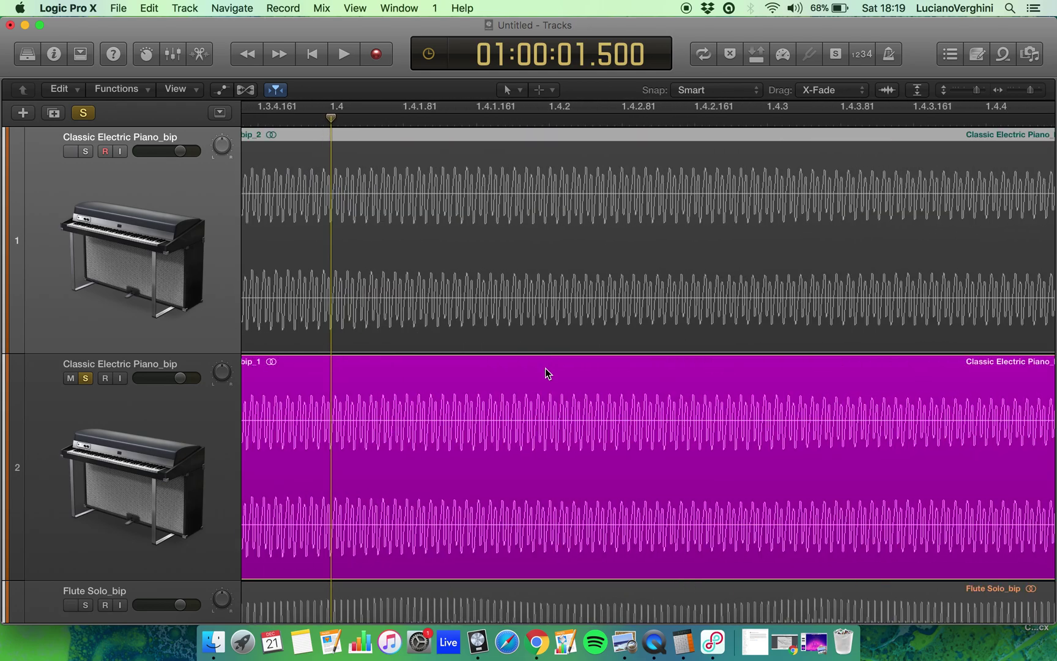
Step: Mark the start of the second piano note's release by placing the playhead on its last full peak, at 1.932 s
key(super+Left)
key(super+Left)
key(super+Left)
key(super+Left)
key(super+Left)
scroll(545, 367, left, 10)
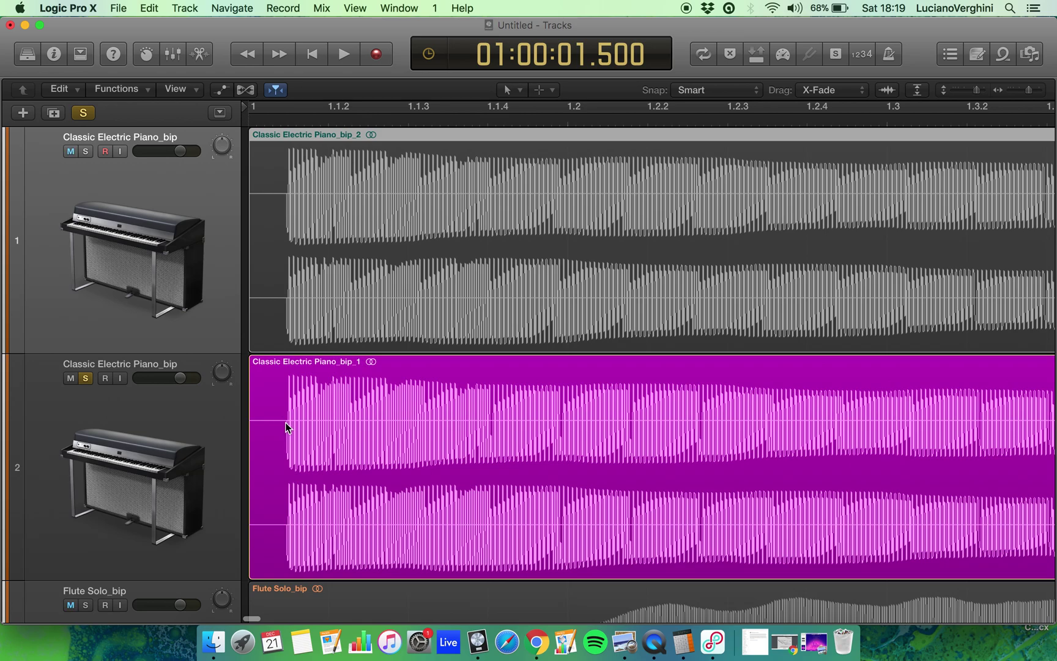
scroll(356, 460, right, 15)
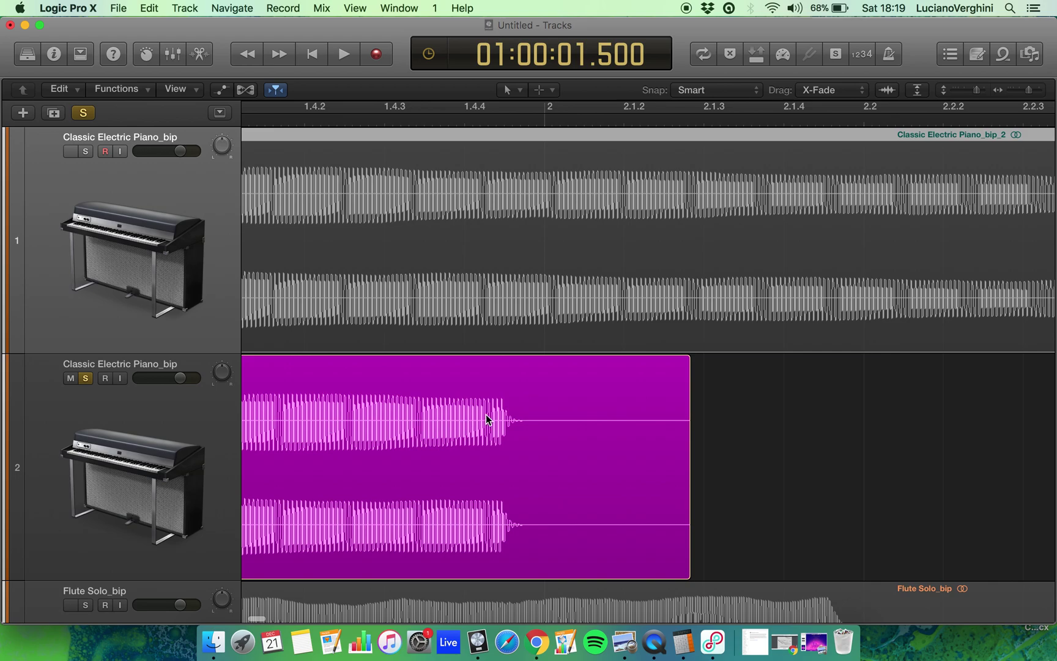
click(499, 121)
key(super+Right)
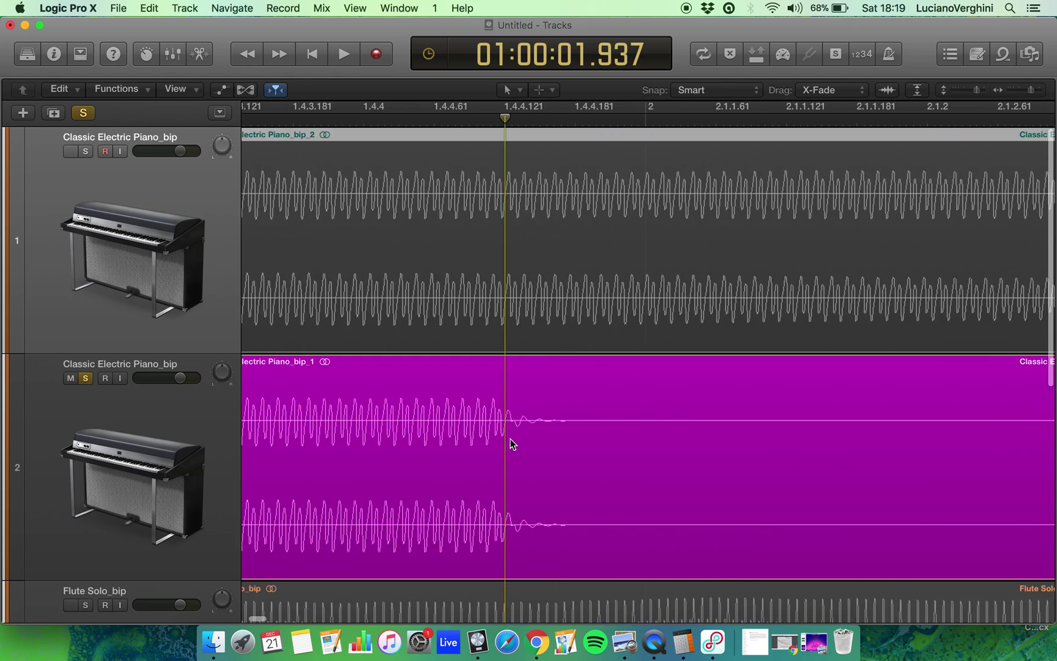
key(super+Right)
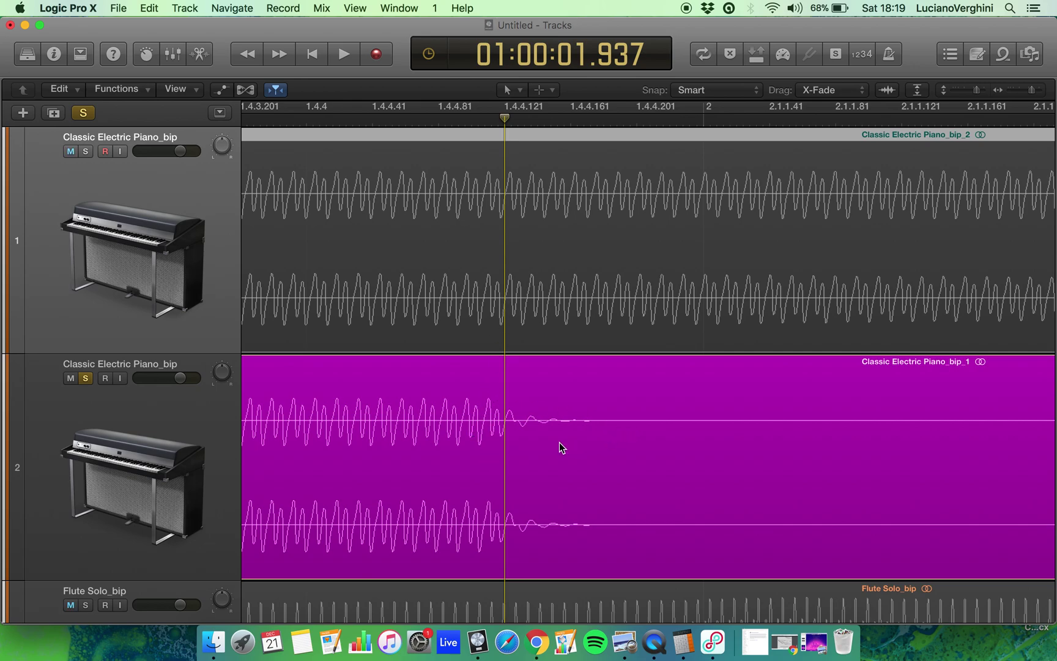
mouse_move(502, 120)
mouse_down()
mouse_move(479, 120)
mouse_move(488, 118)
mouse_up()
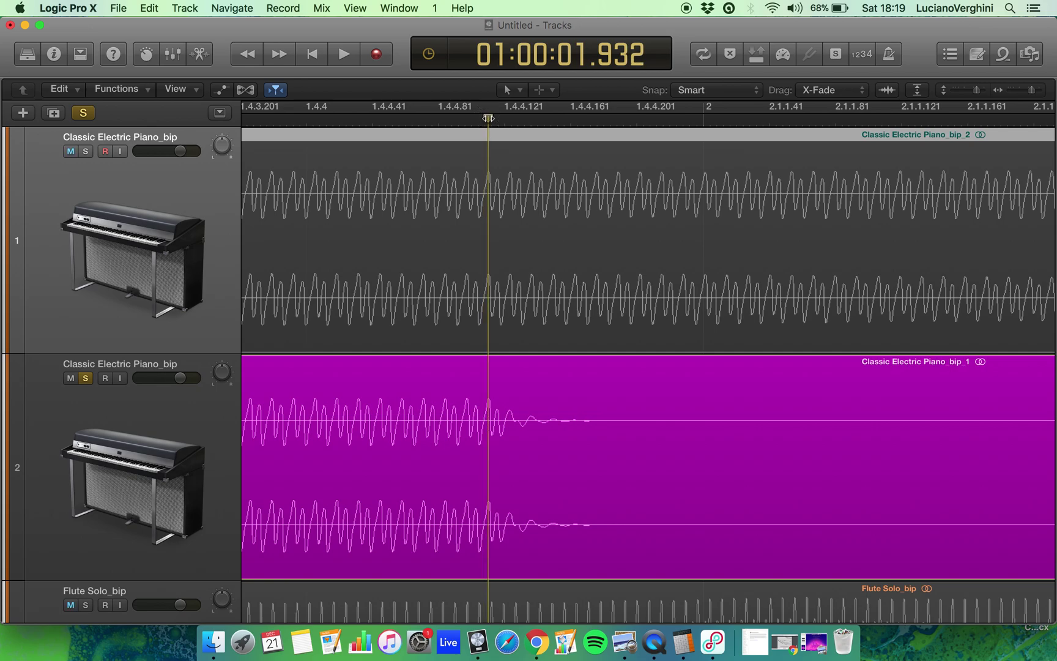
Step: Switch to Calculator and enter 932, the release start in milliseconds, followed by a subtraction
key(super+Tab)
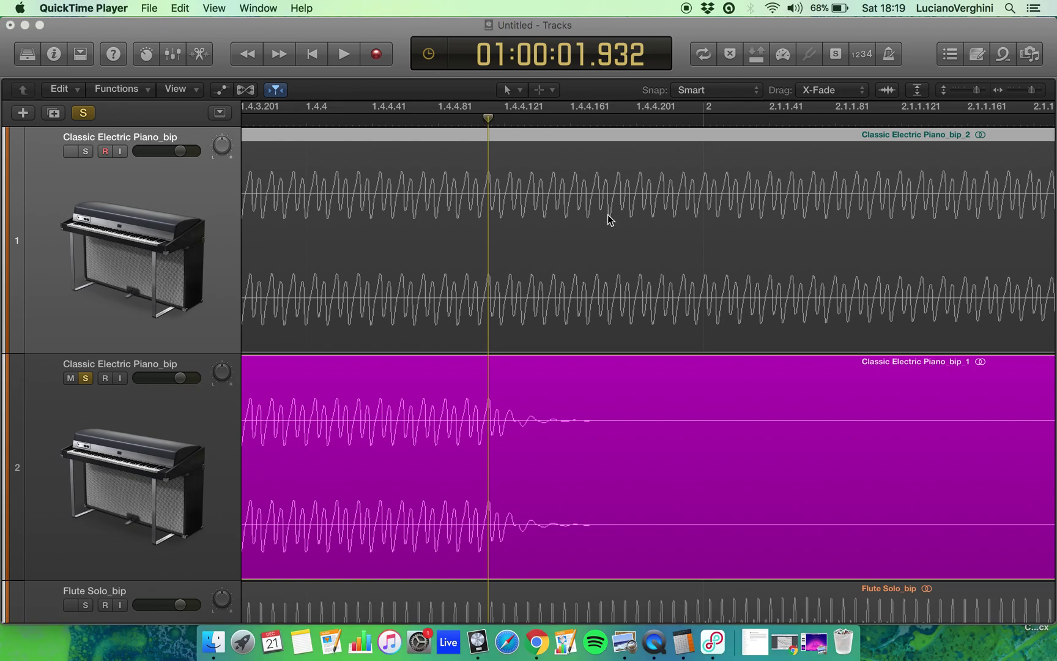
click(683, 643)
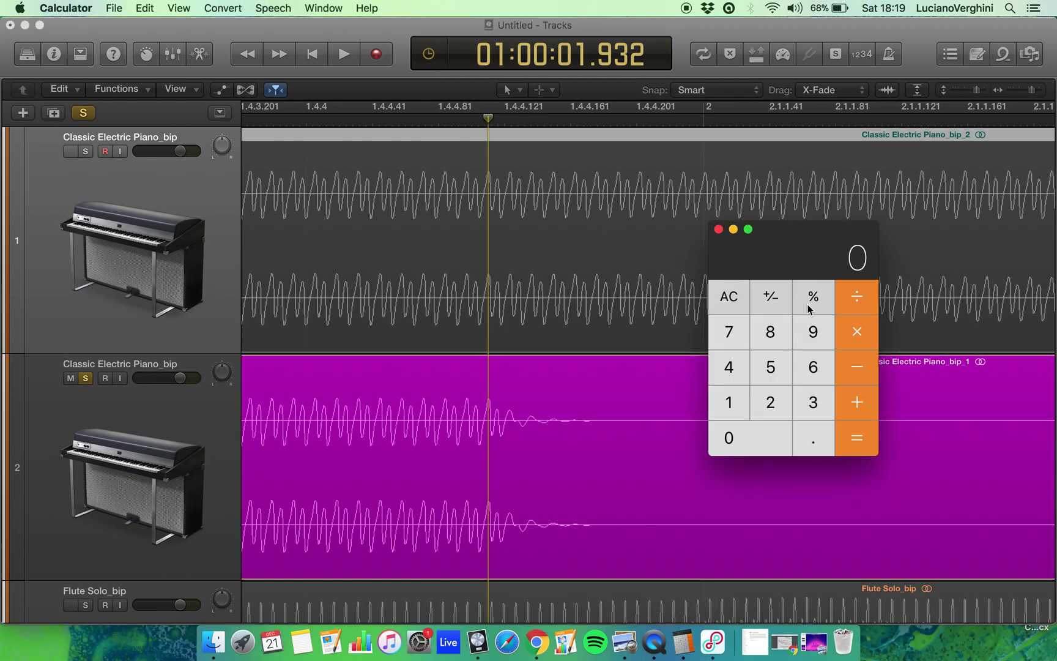
click(820, 340)
click(814, 397)
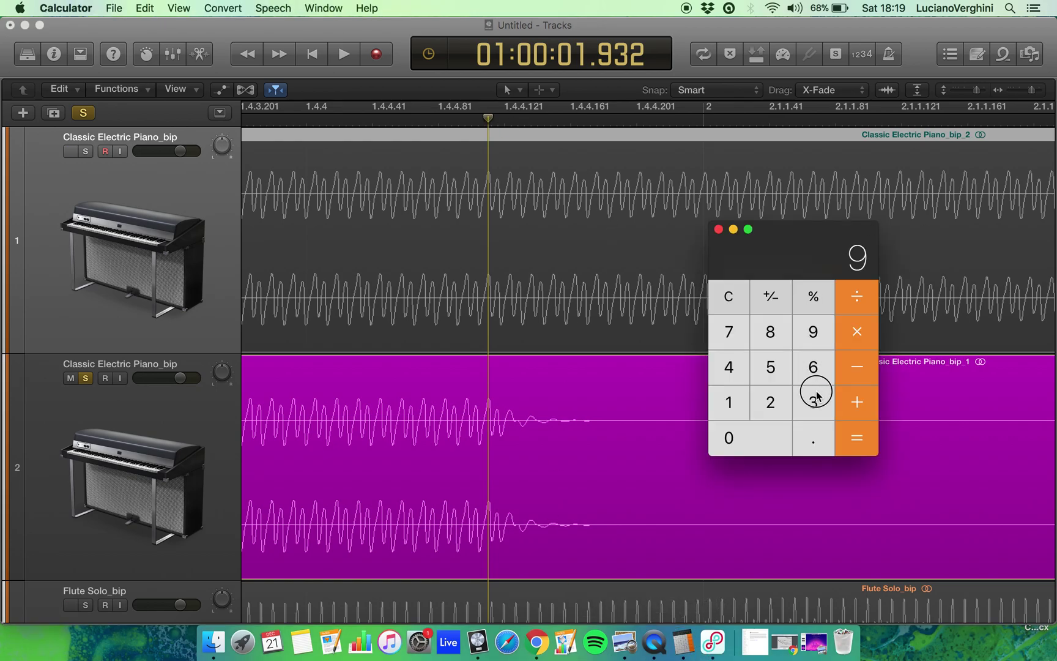
click(771, 402)
click(859, 369)
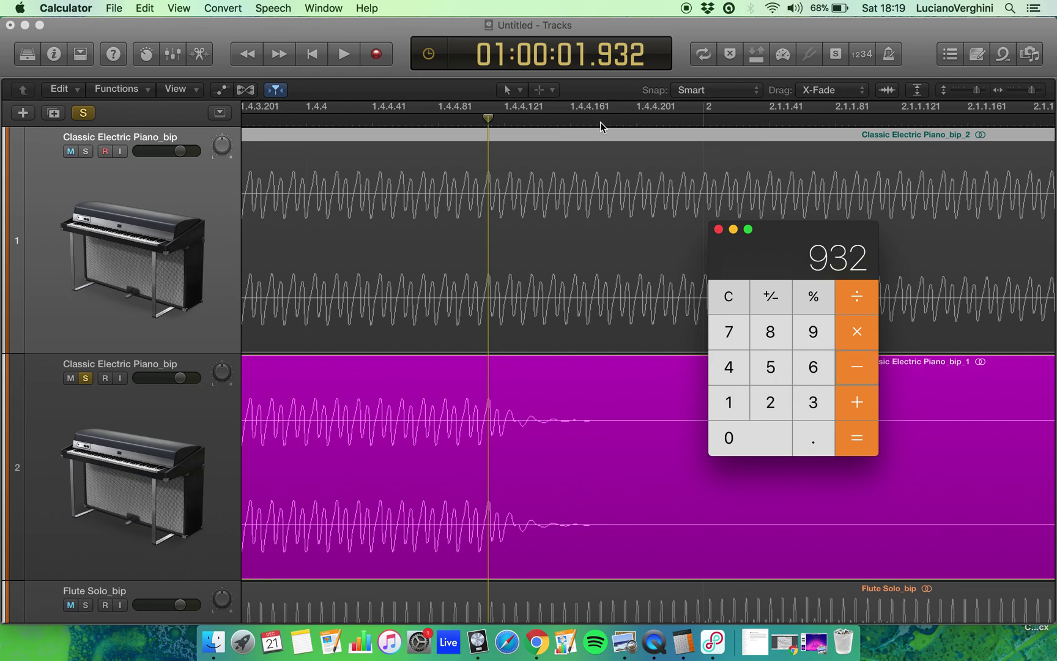
click(722, 290)
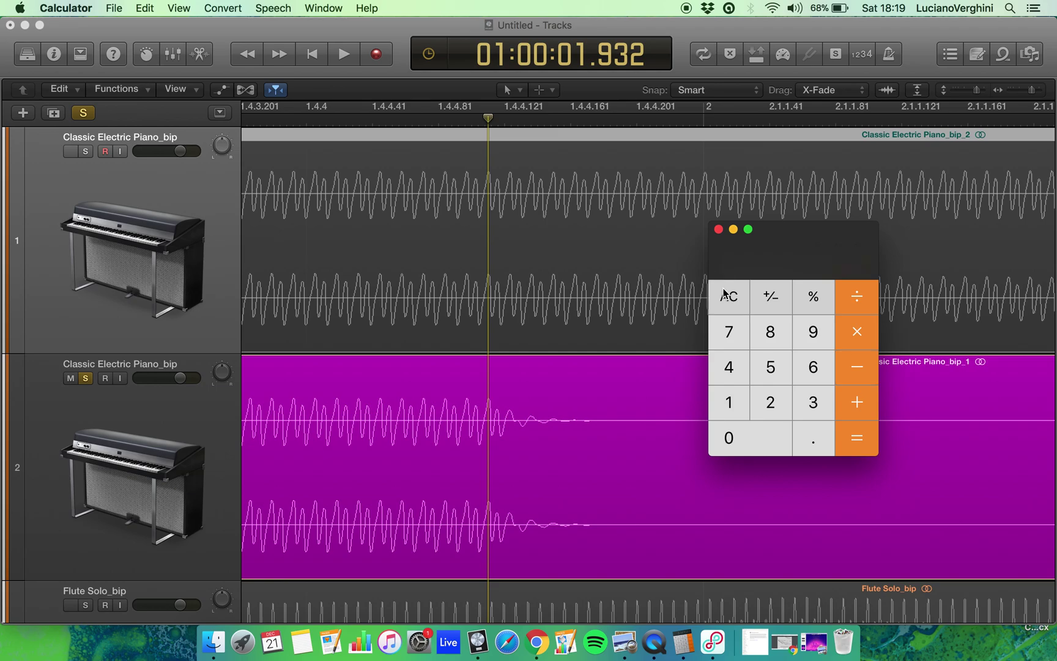
Step: Place the playhead where the second piano note's release reaches silence, at 1.967 s, and calculate 967 minus 932 in Calculator
click(599, 119)
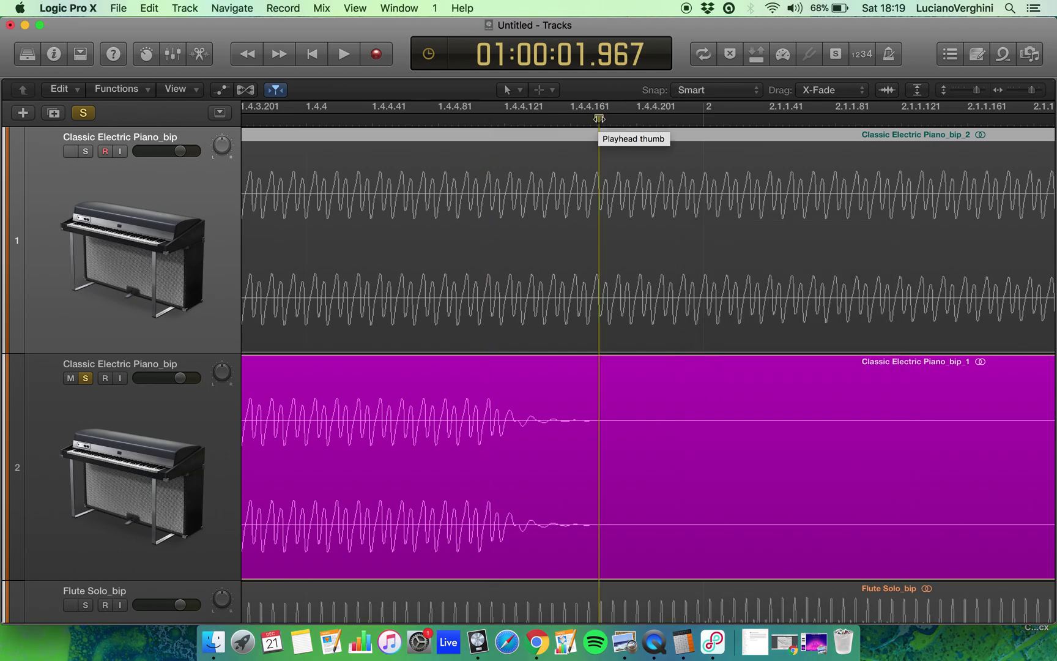
key(super+Tab)
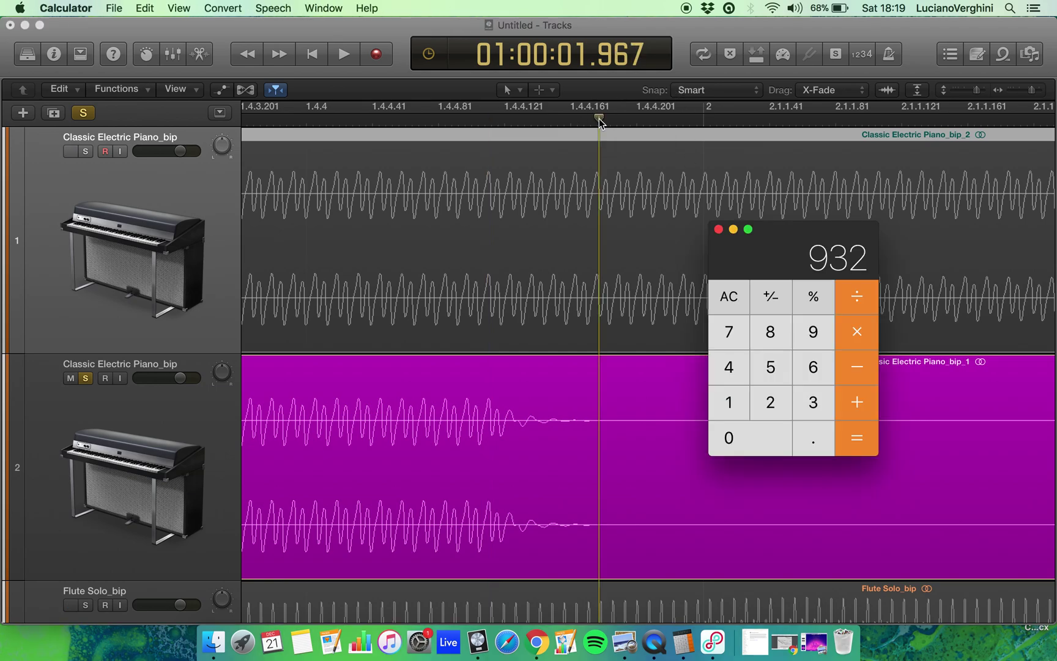
click(814, 331)
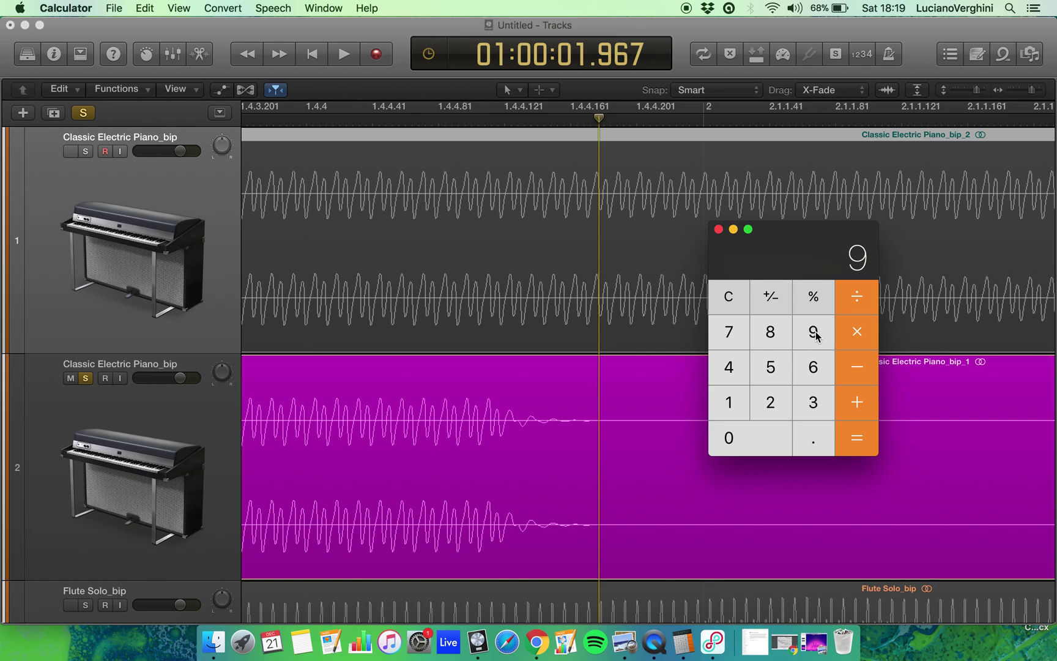
click(814, 367)
click(729, 333)
click(856, 437)
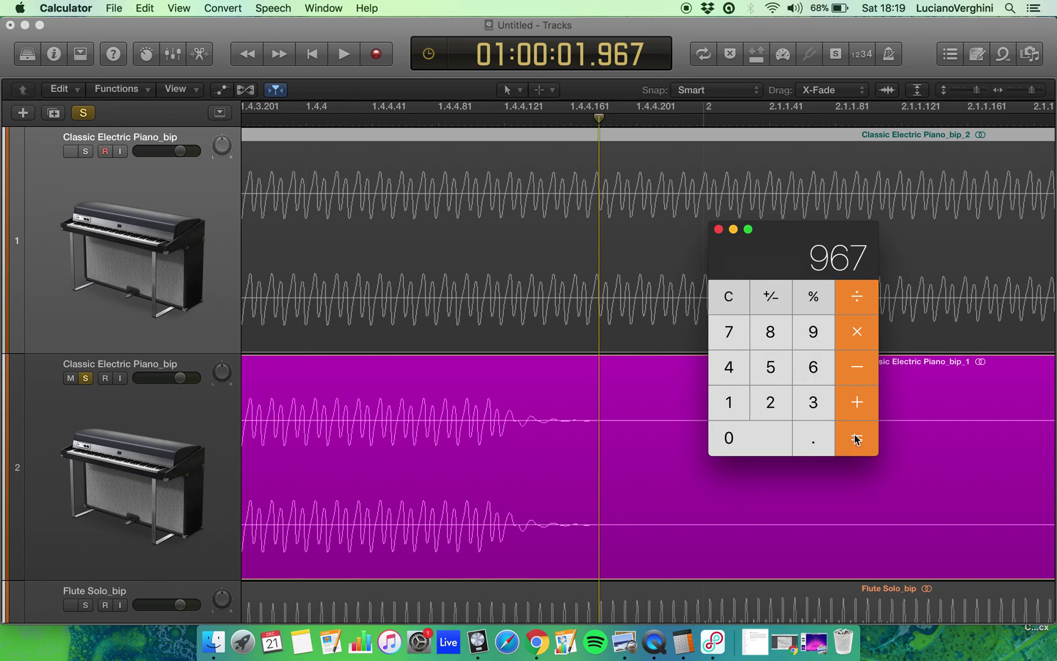
click(815, 335)
click(814, 399)
click(780, 396)
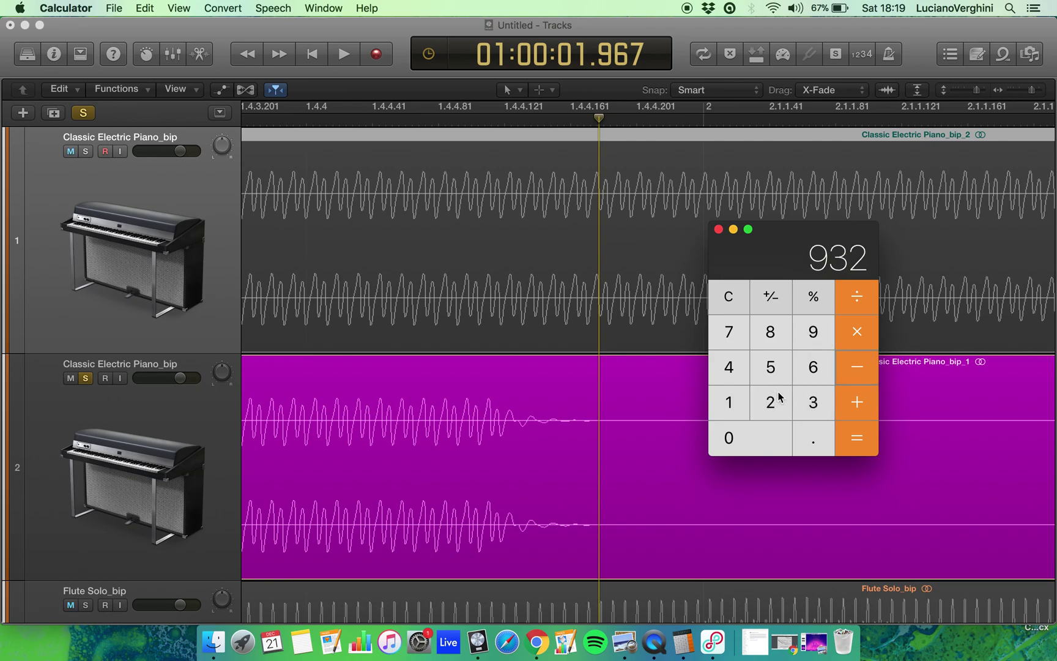
click(851, 439)
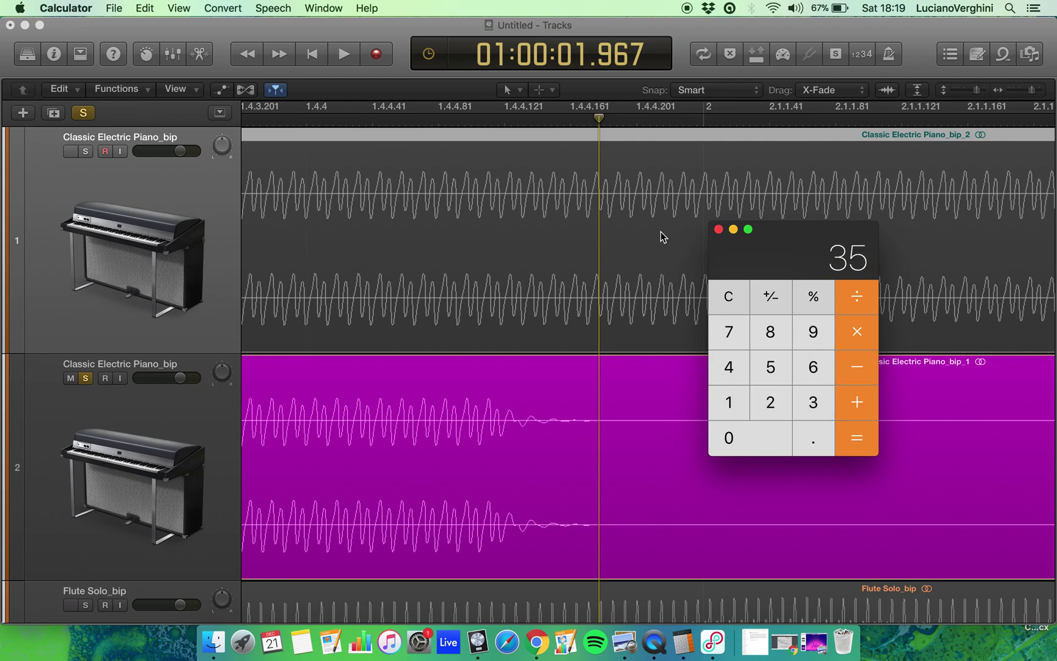
Step: Return the playhead to the start of the second piano note's release, at 1.933 s
click(490, 110)
click(491, 119)
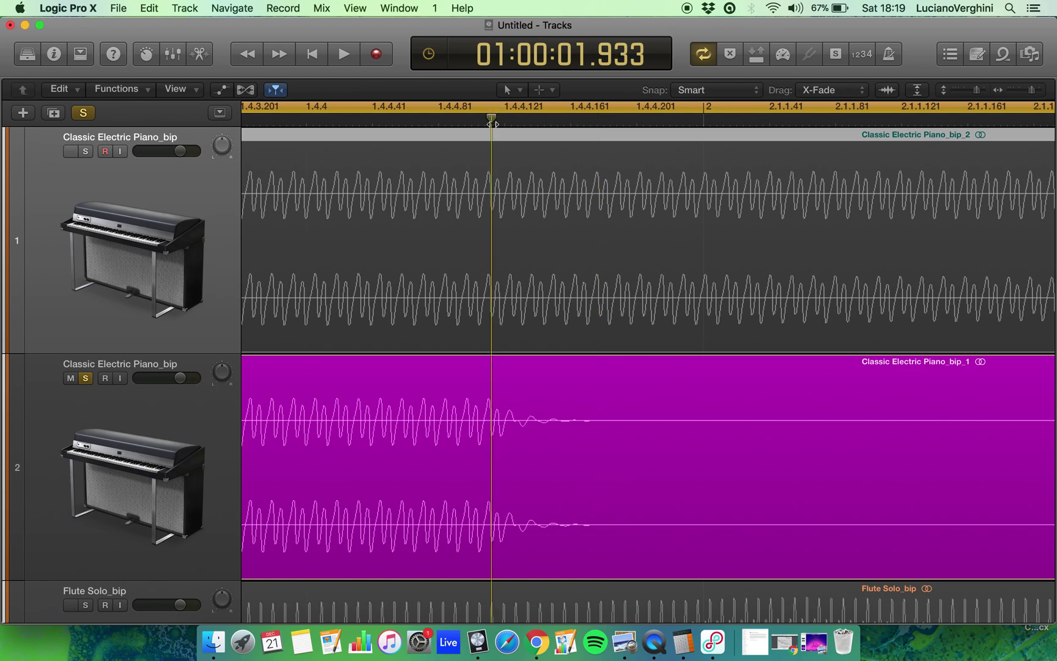
click(492, 107)
Step: Close Calculator and unsolo the second Classic Electric Piano track
key(super+Tab)
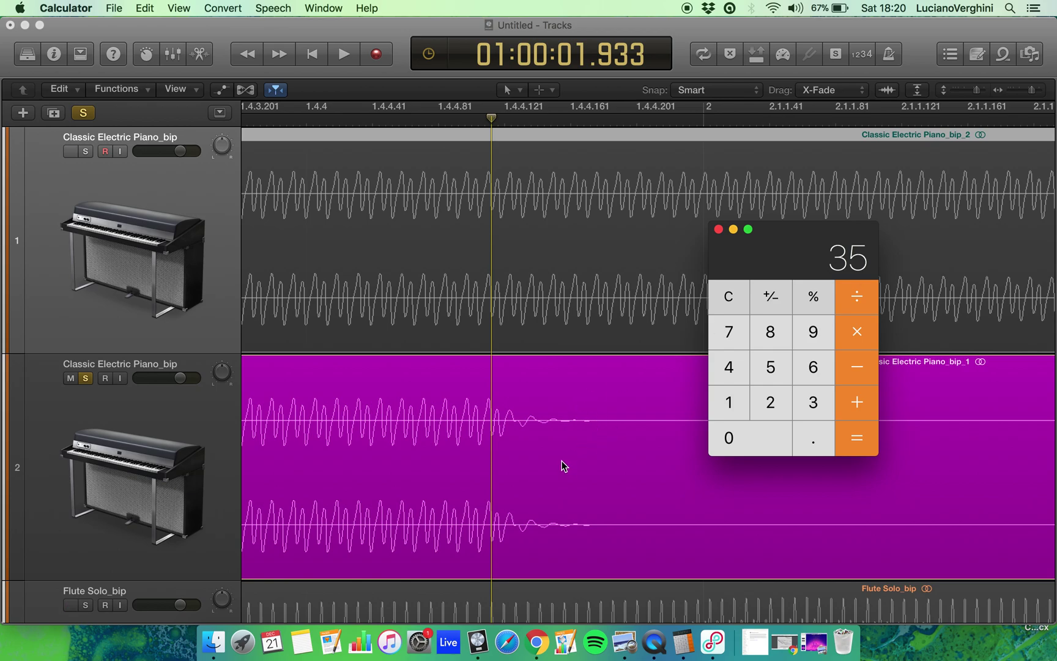
click(718, 229)
click(87, 379)
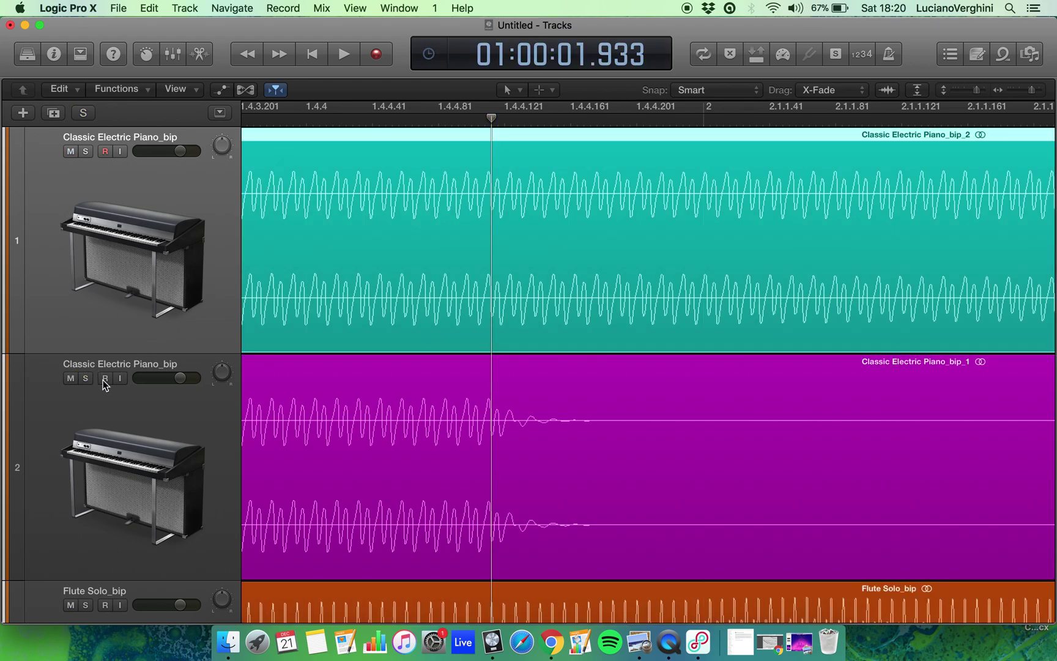
Step: Examine the Flute Solo waveform from its release back to the beginning of its attack
scroll(297, 435, down, 3)
key(super+Right)
key(super+Right)
key(super+Right)
key(super+Left)
key(super+Left)
key(super+Left)
key(super+Left)
key(super+Left)
scroll(465, 479, down, 4)
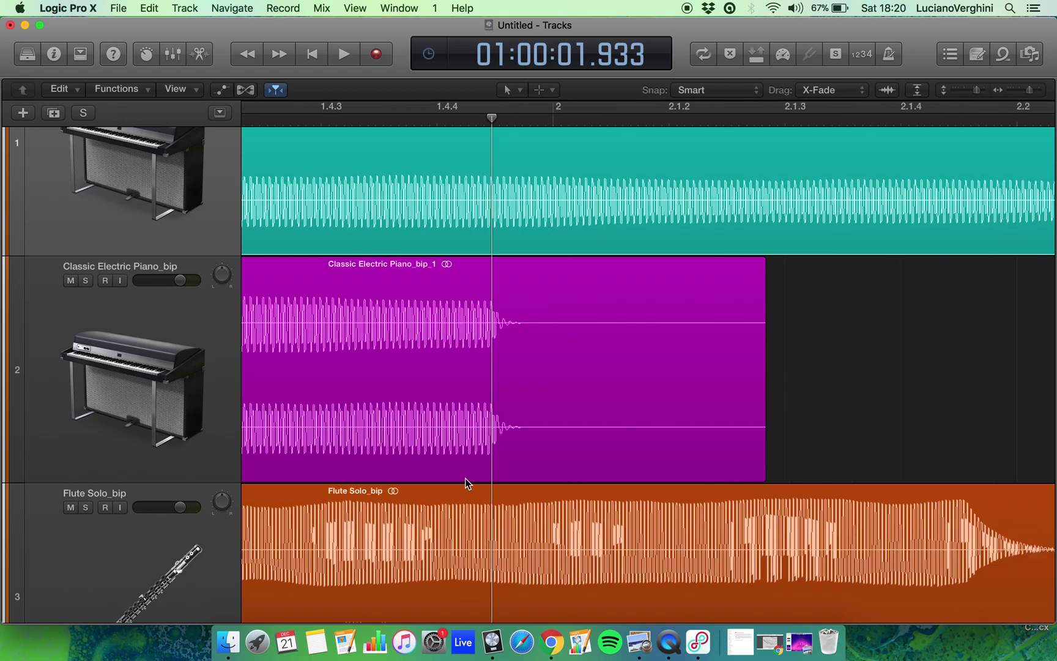
scroll(340, 453, down, 2)
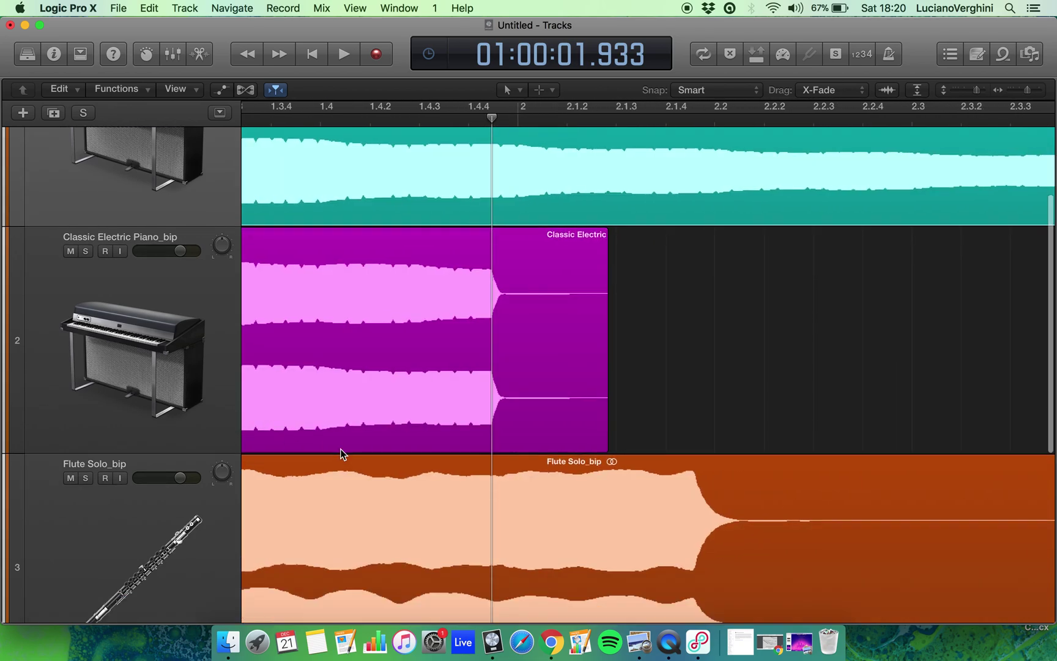
scroll(280, 462, left, 5)
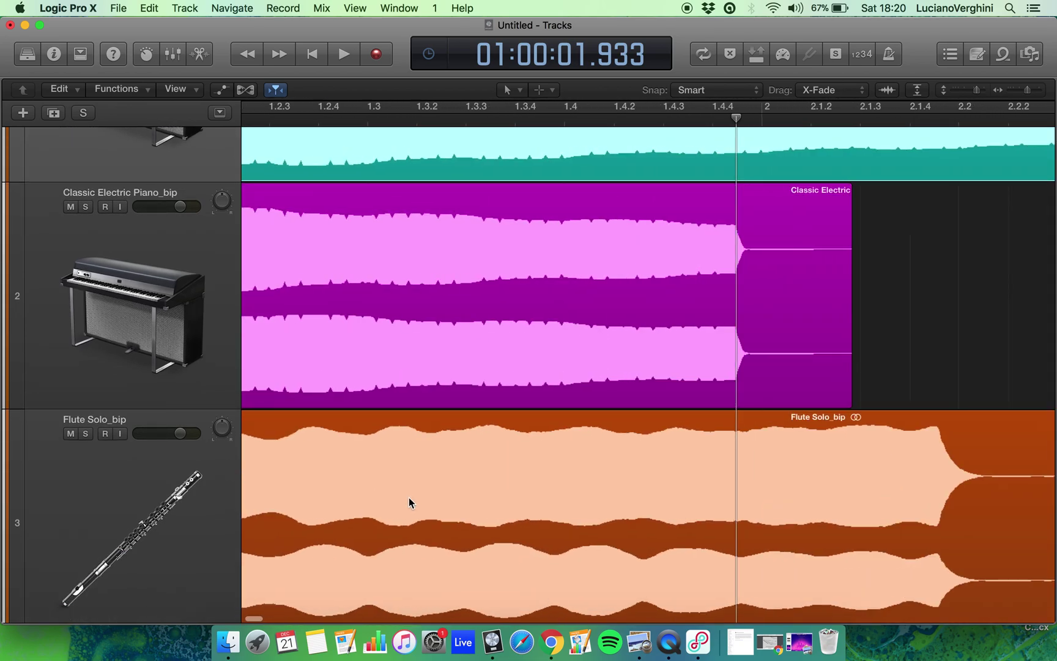
scroll(409, 498, down, 2)
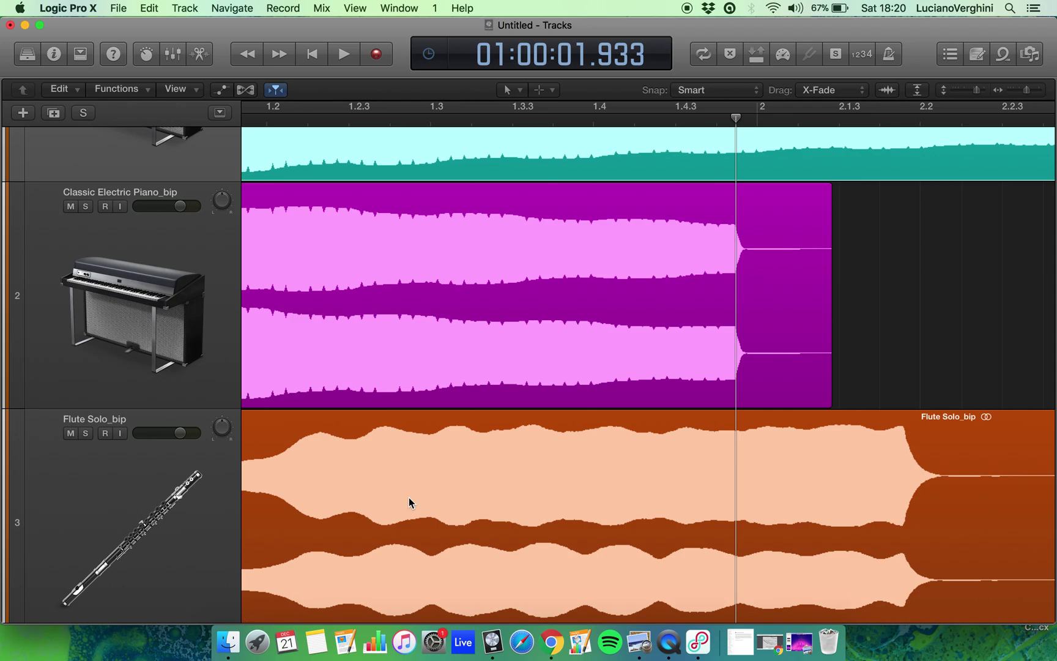
scroll(409, 496, left, 4)
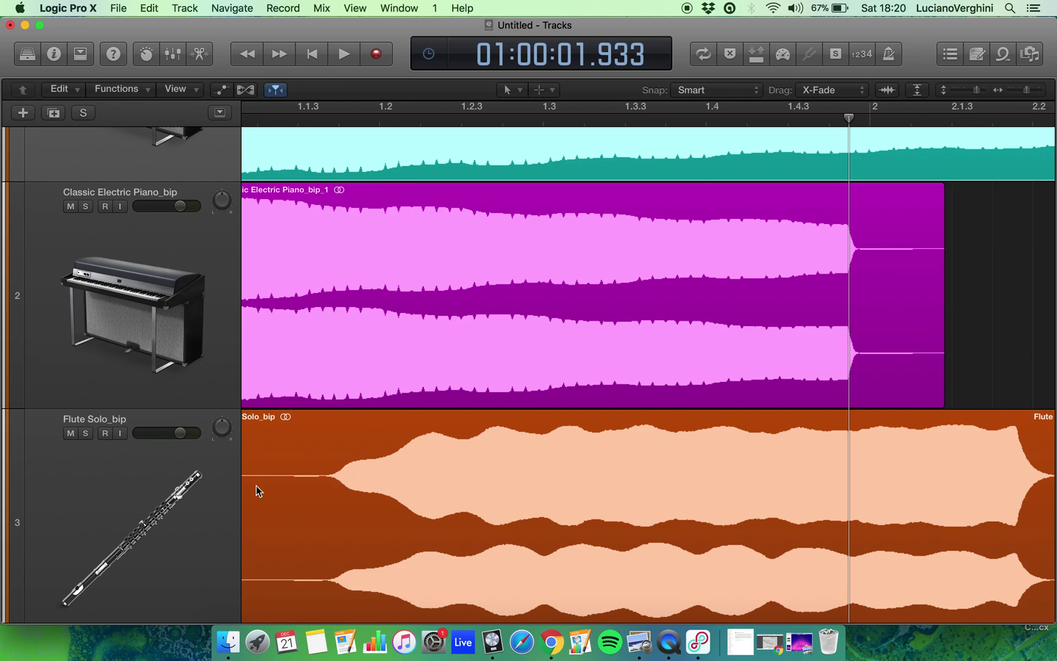
scroll(165, 460, down, 1)
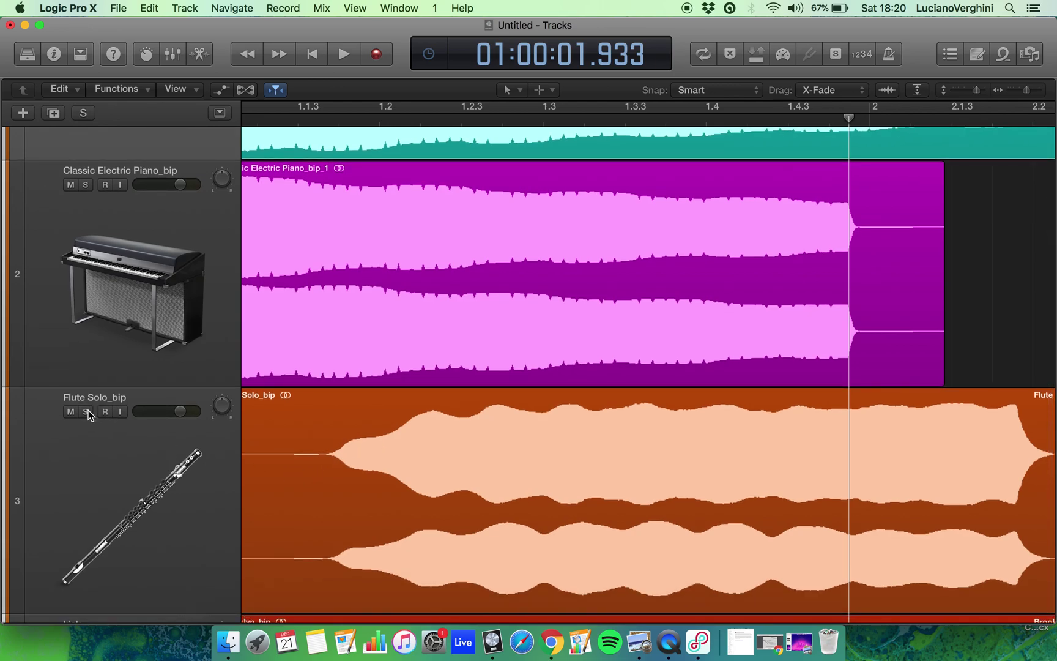
Step: Solo the Flute Solo track and play its note from the beginning of the project
click(85, 411)
key(Return)
key(space)
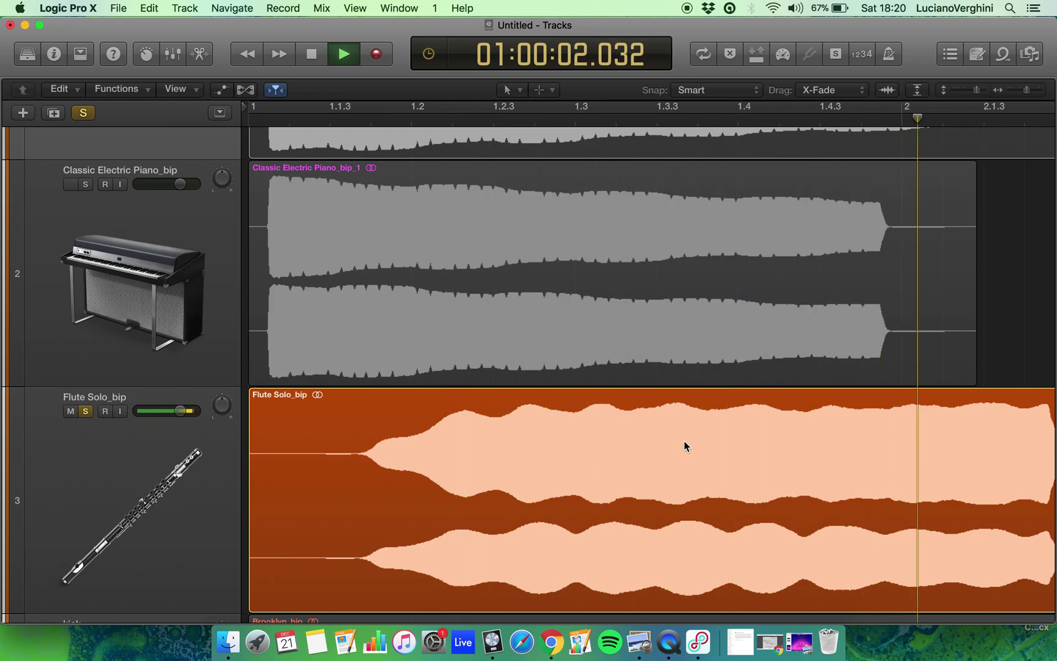
key(space)
Step: Mark the start of the flute note's attack at 0.333 s and move the playhead to its attack peak at 0.875 s
scroll(684, 441, left, 1)
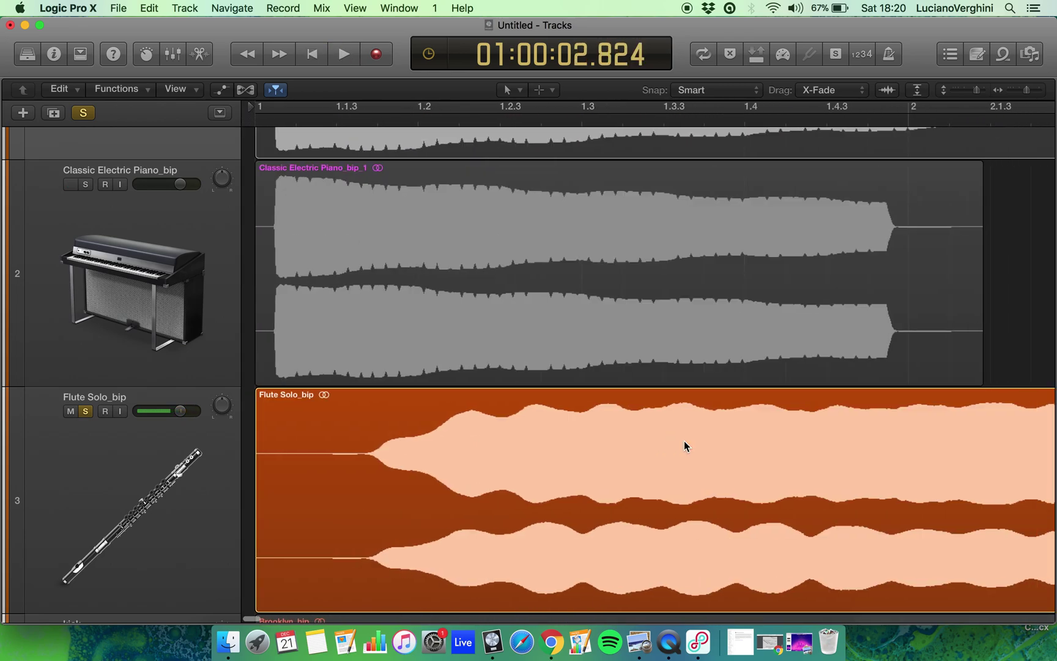
scroll(684, 441, right, 1)
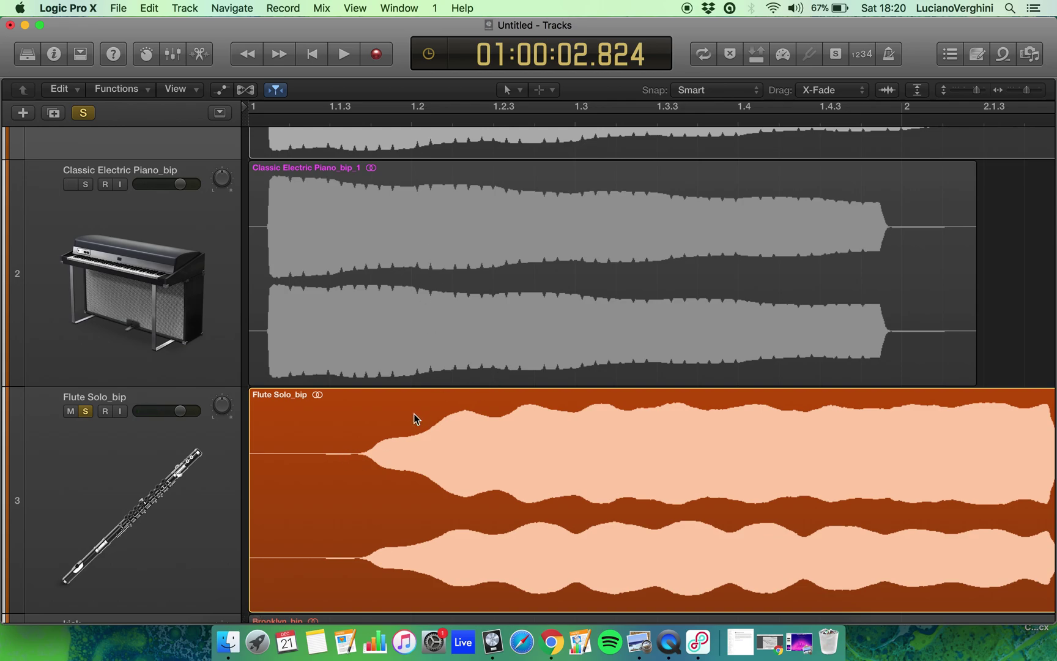
click(357, 110)
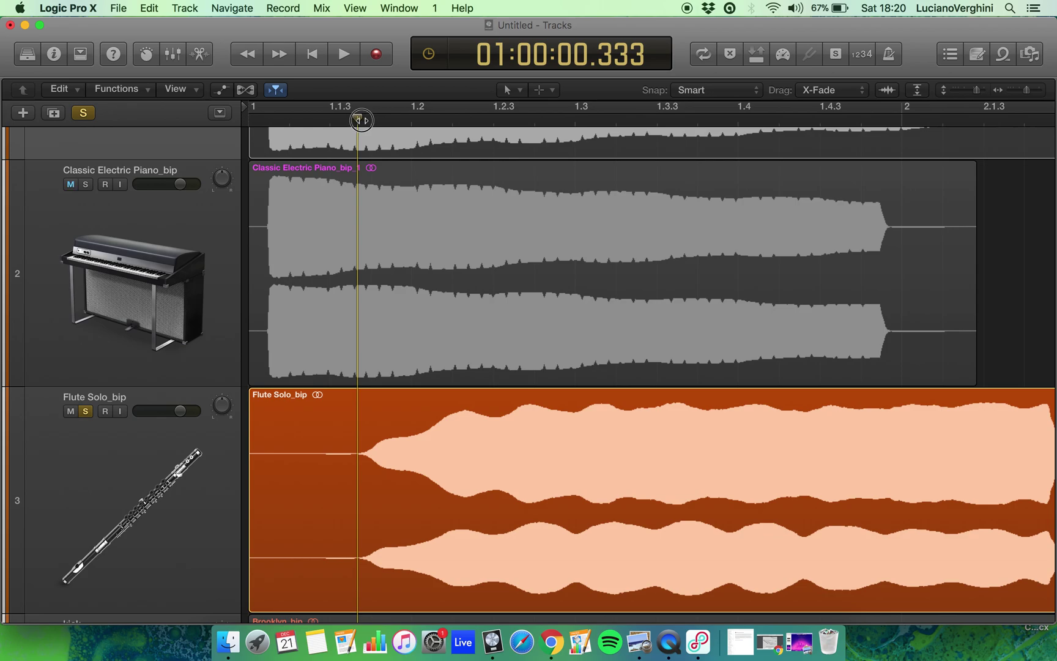
drag(360, 120, 536, 157)
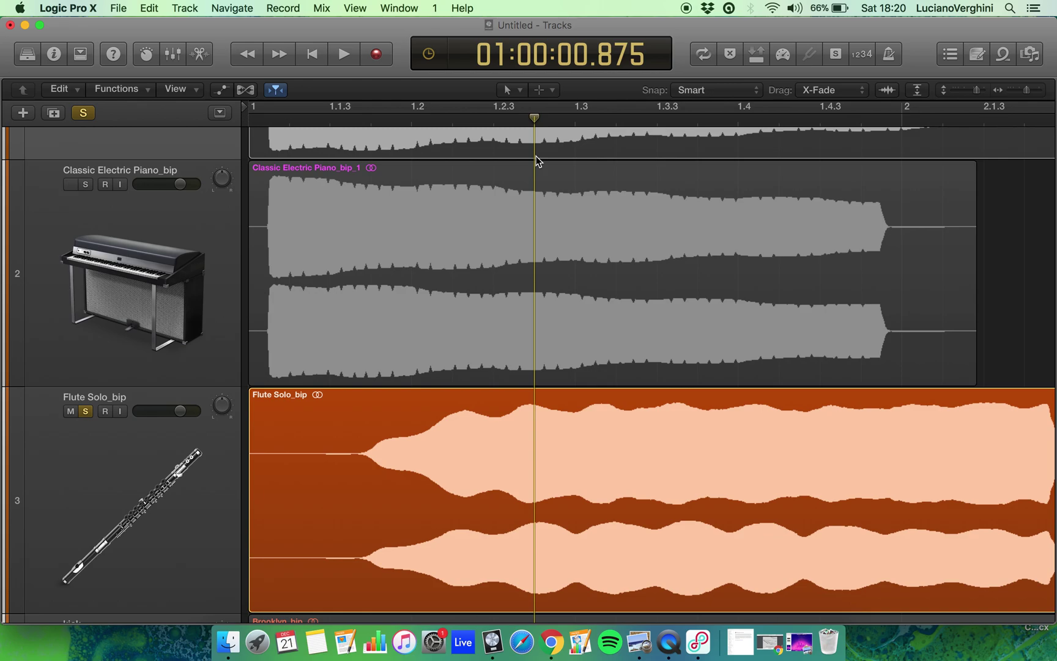
Step: Open Calculator and enter 875, the flute attack's end in milliseconds, followed by a subtraction
key(super+space)
text(cal)
key(Return)
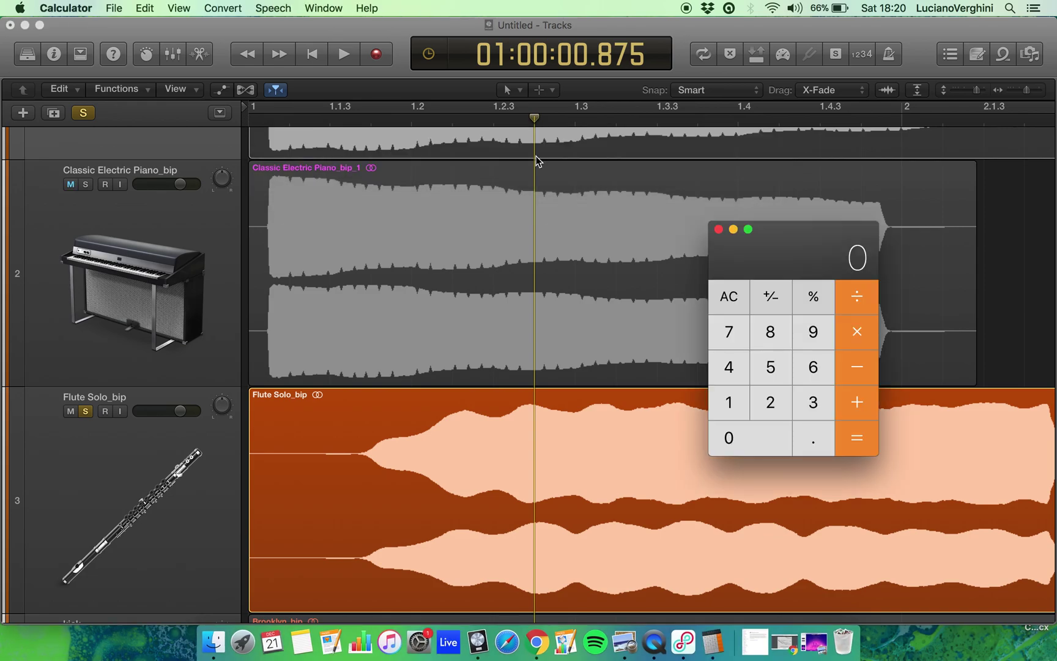
click(774, 331)
click(743, 334)
click(774, 368)
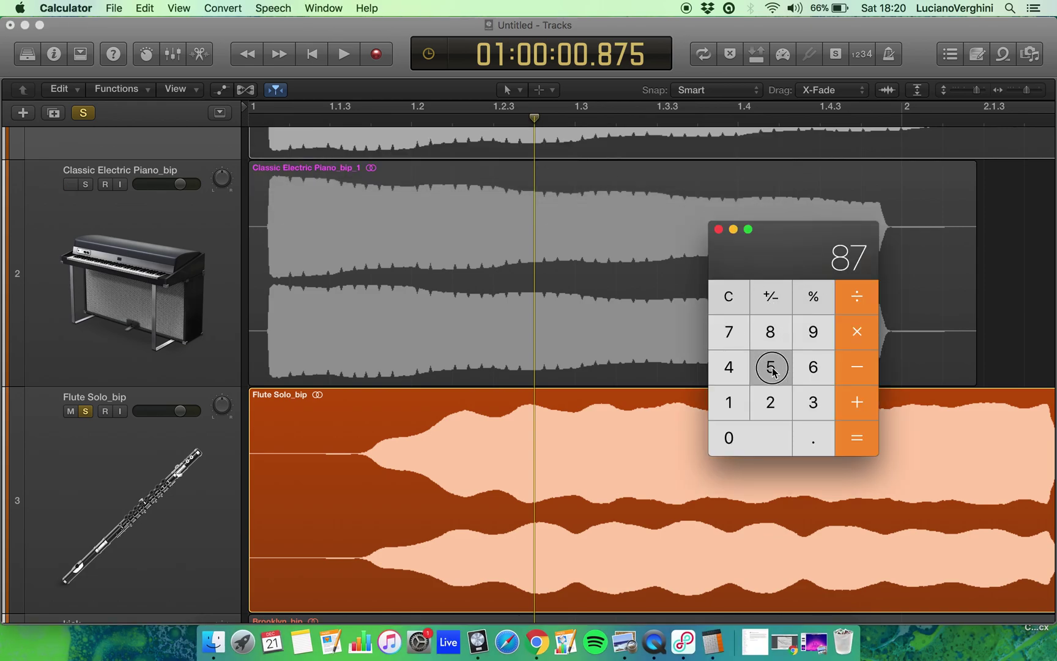
click(840, 371)
Step: Return the playhead to the flute attack's start at 0.333 s, and complete the subtraction with 333 before closing Calculator
click(361, 121)
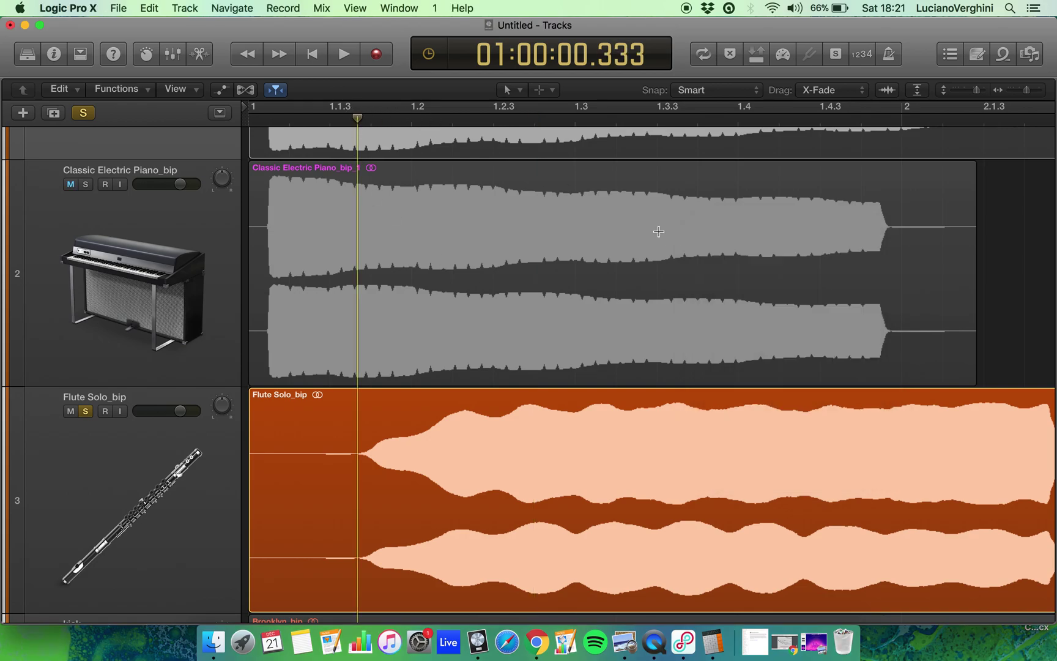
key(super+Tab)
click(815, 404)
click(814, 404)
click(815, 404)
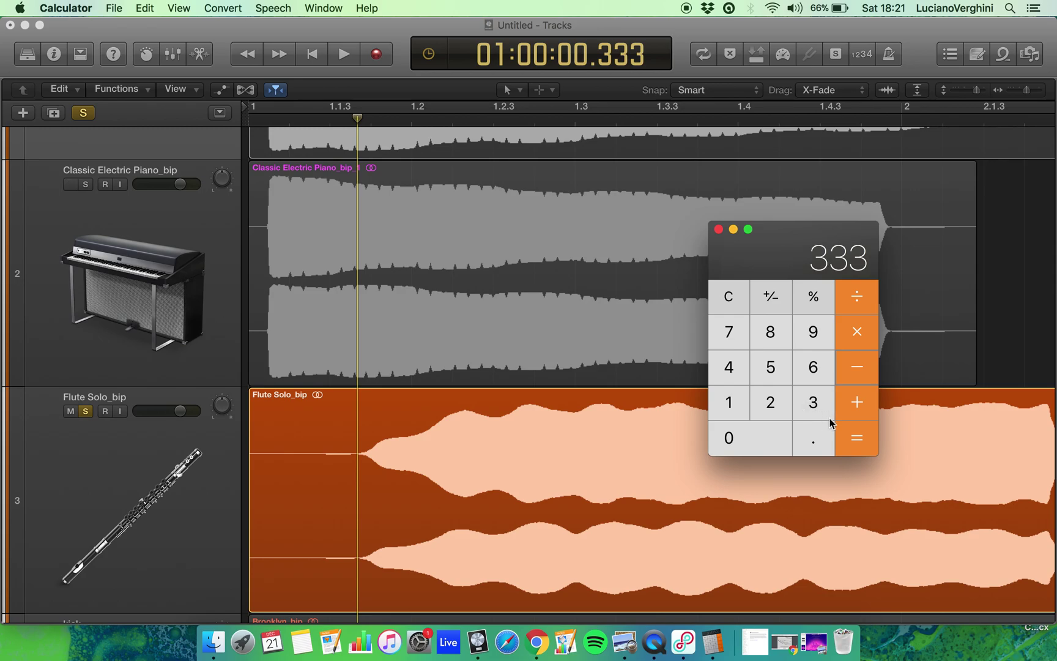
click(858, 438)
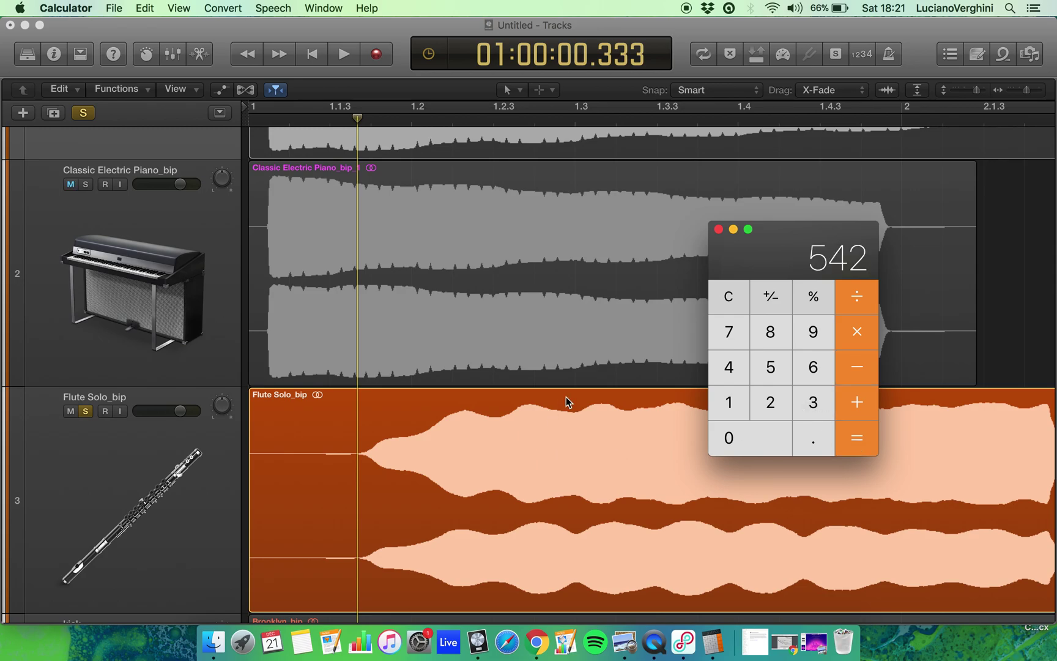
click(719, 229)
Step: Place the playhead shortly before the flute note's release begins, at 2.416 s
scroll(585, 511, down, 10)
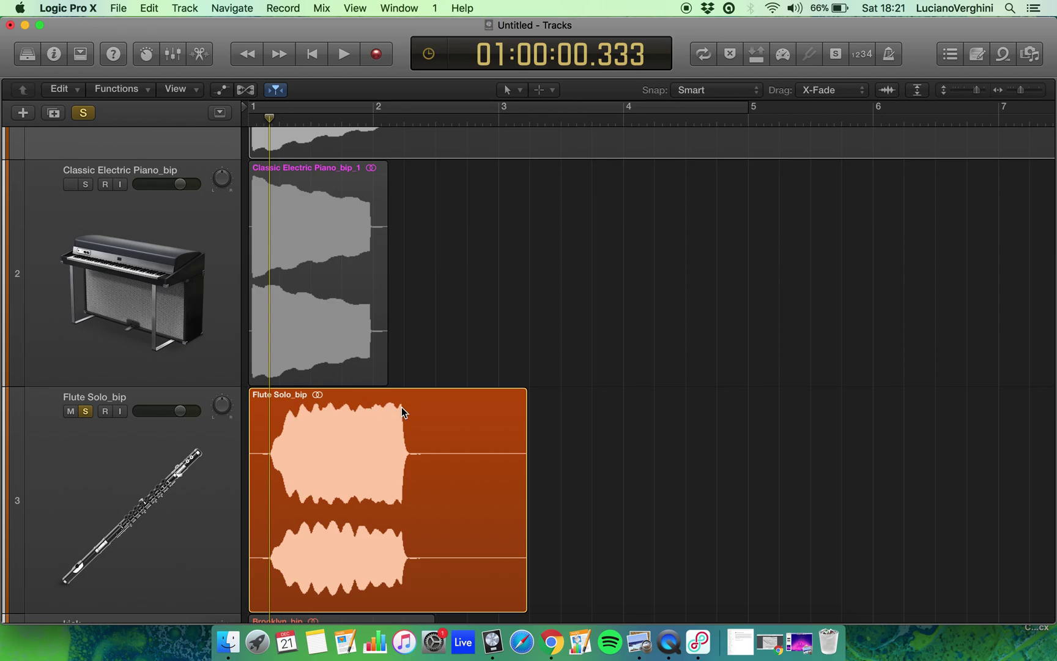
key(super+Right)
key(super+Right)
key(super+Right)
key(super+Right)
key(super+Right)
key(super+Right)
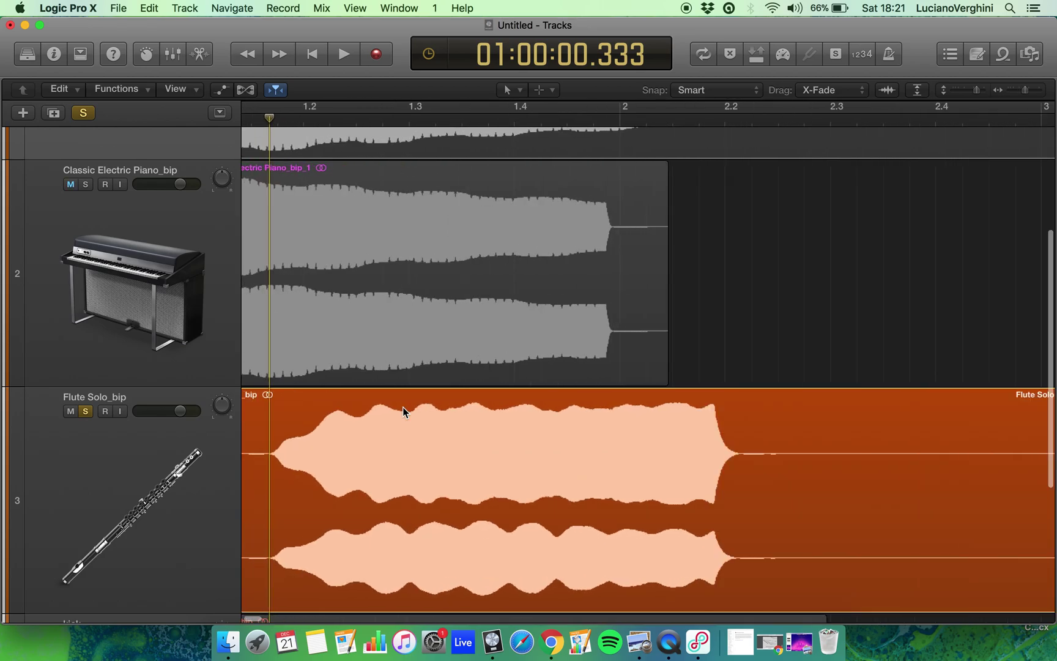
click(840, 124)
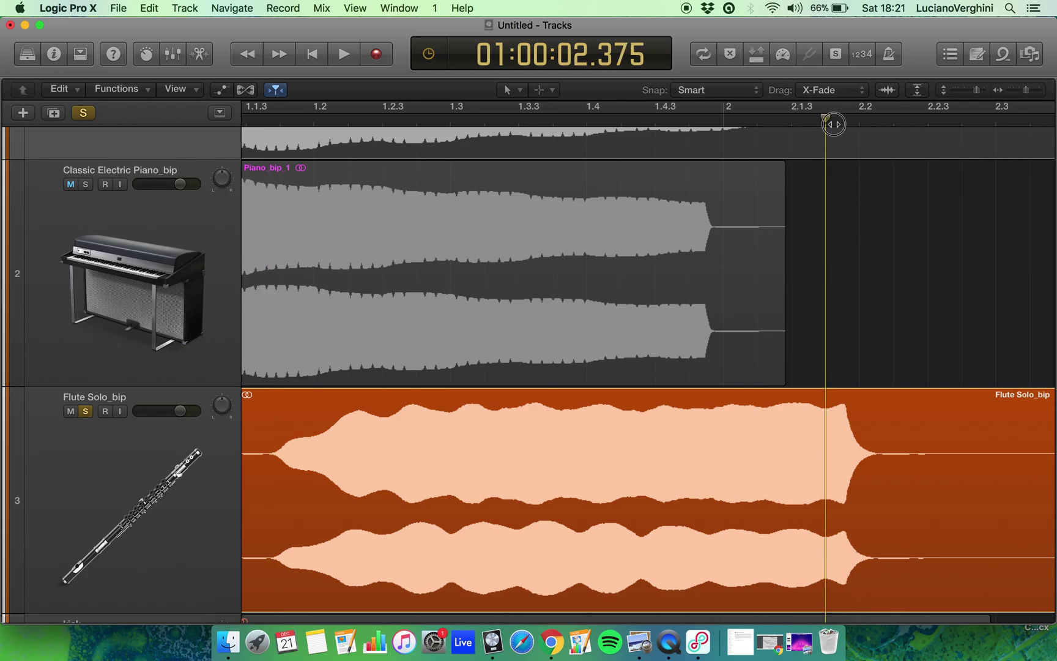
key(space)
key(space)
click(839, 125)
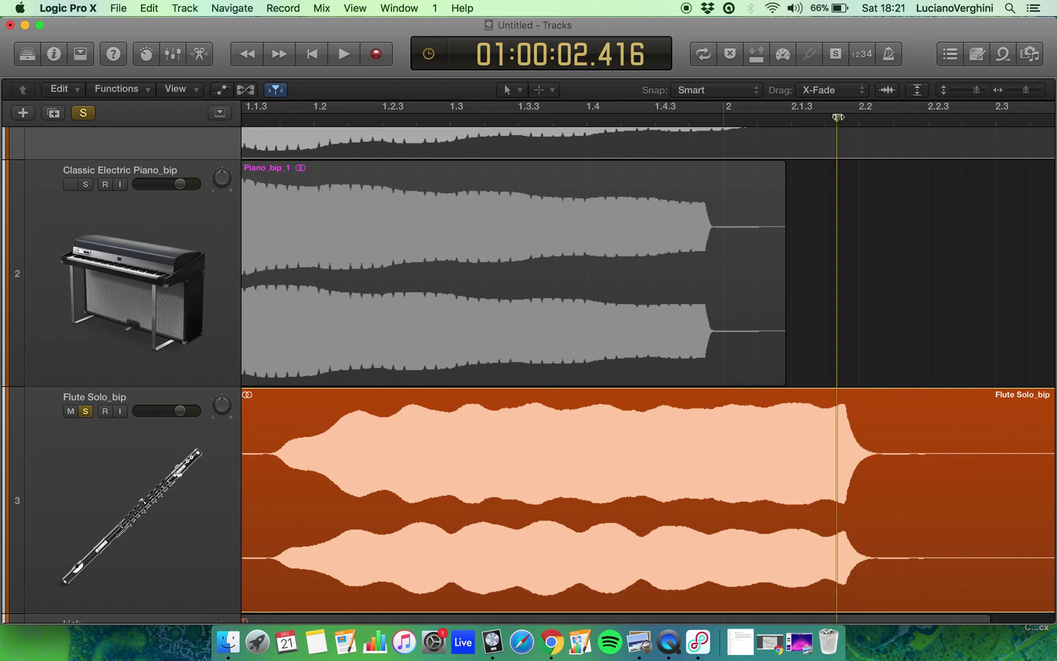
Step: Mark the start of the flute note's release by placing the playhead at 2.437 s
key(super+Right)
key(super+Right)
key(super+Right)
key(super+Right)
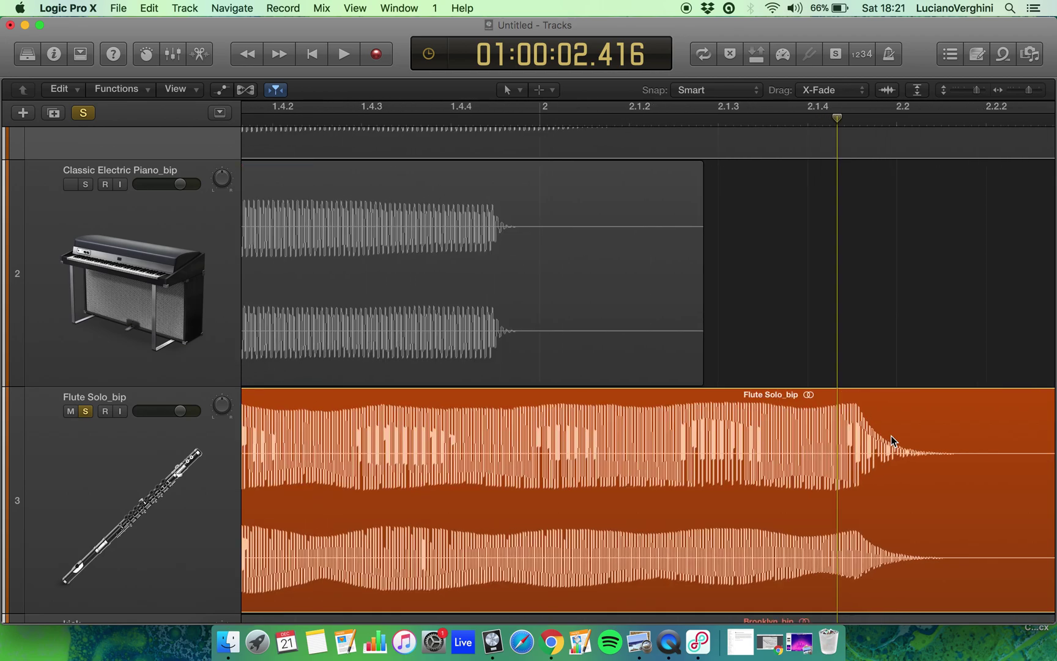
scroll(875, 297, up, 3)
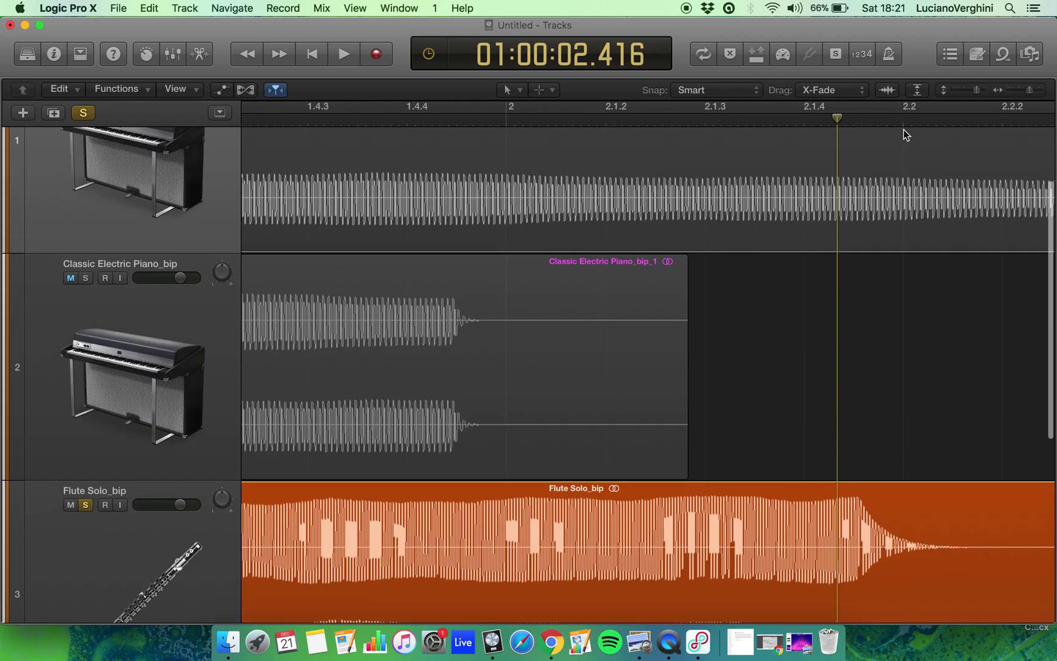
click(856, 124)
scroll(871, 362, down, 3)
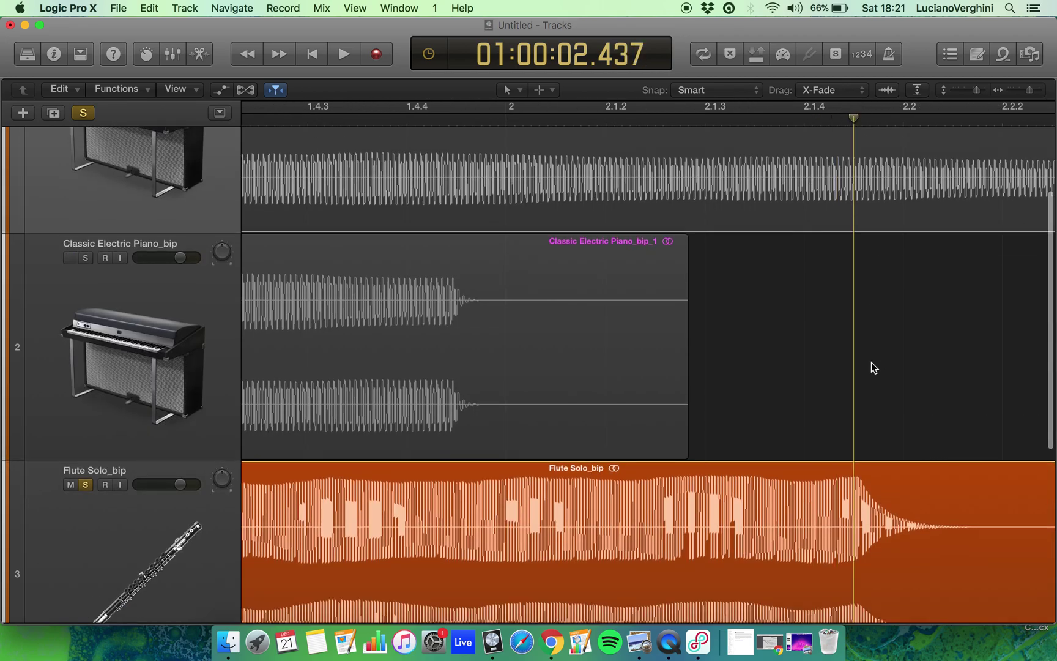
scroll(869, 404, down, 2)
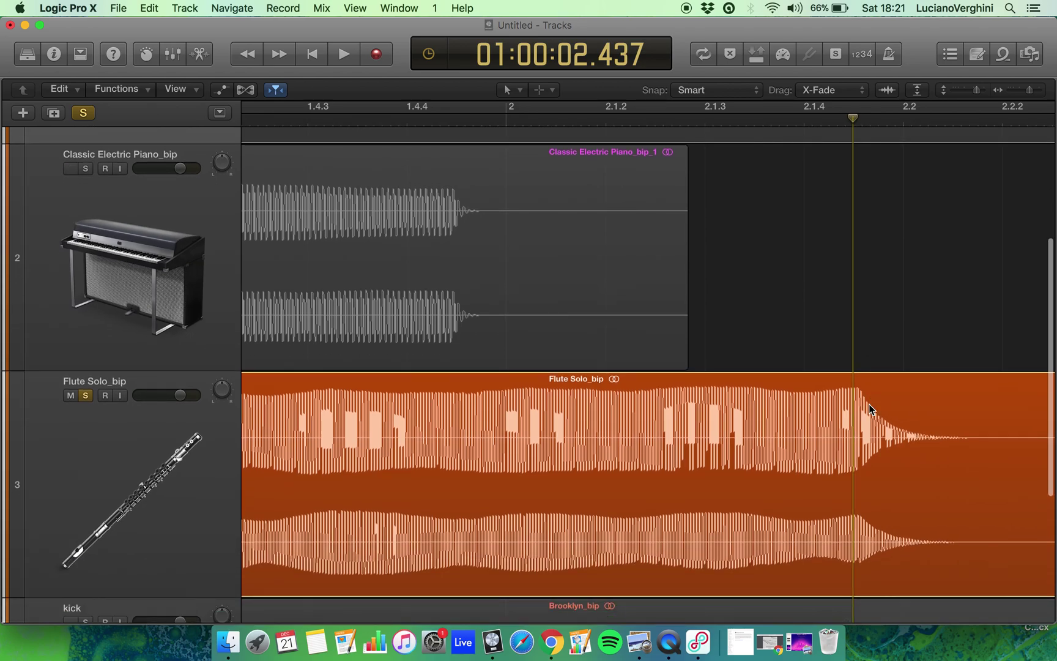
Step: Mark the point where the flute's release fades to silence at 2.588 s, and unsolo the Flute Solo track
scroll(869, 404, right, 2)
drag(939, 124, 942, 125)
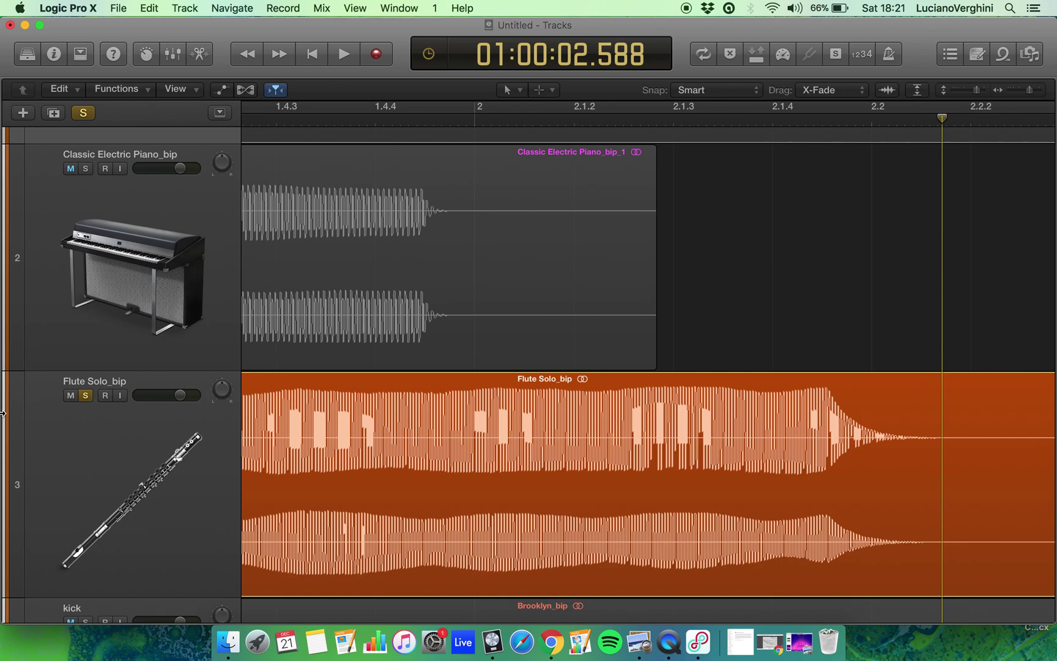
click(90, 396)
scroll(291, 538, left, 10)
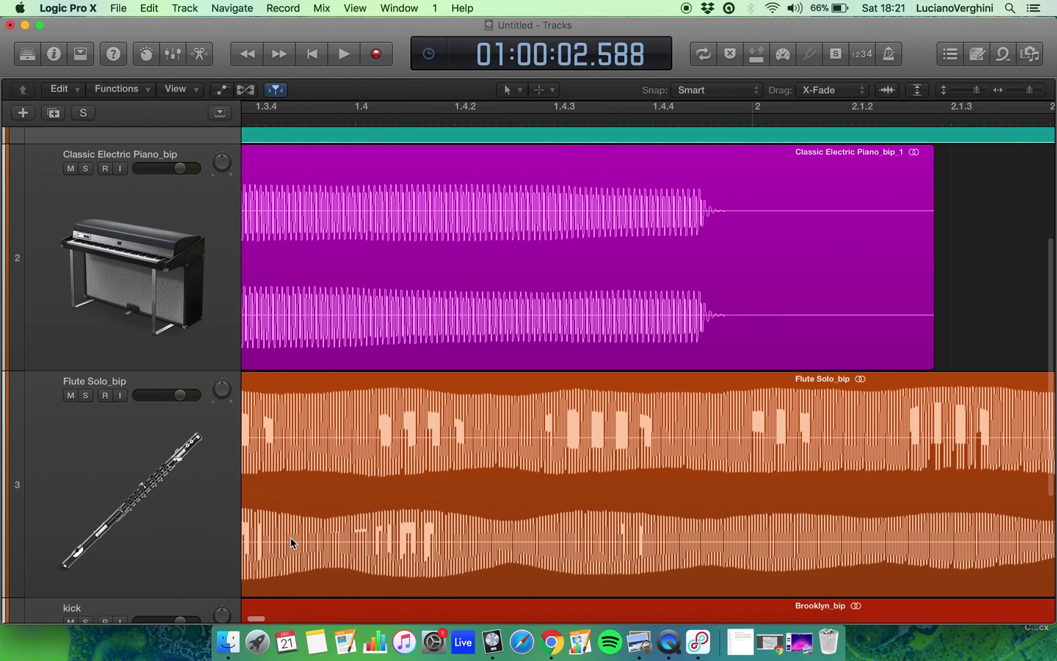
Step: Solo the kick track and play its recording from the beginning of the project, stopping after the sound has faded
scroll(290, 538, left, 5)
scroll(290, 538, down, 5)
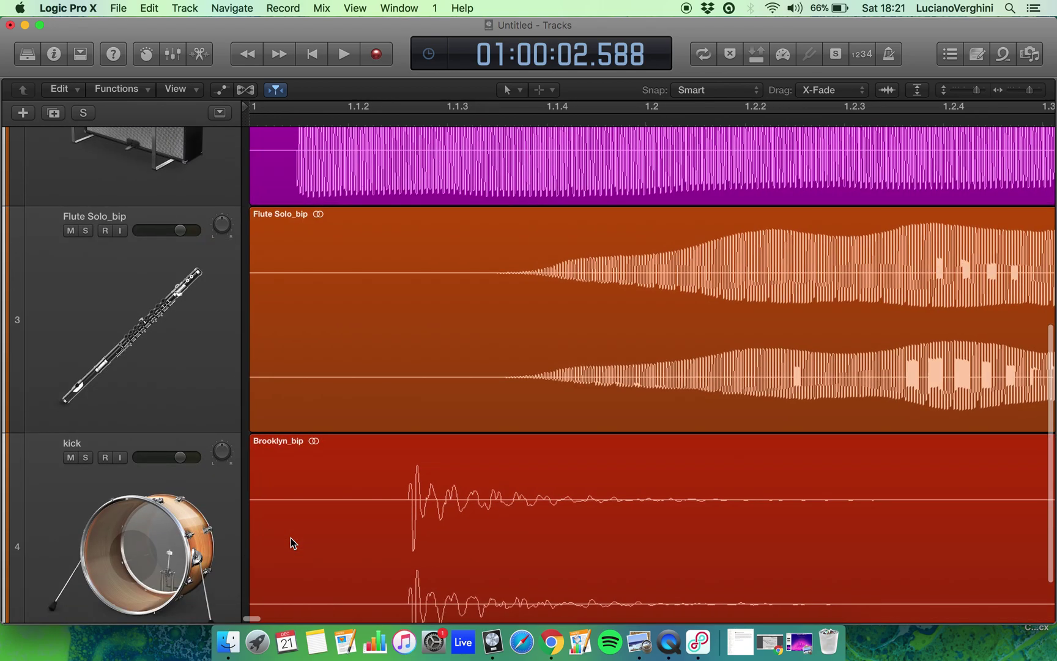
scroll(290, 538, down, 1)
scroll(421, 416, down, 5)
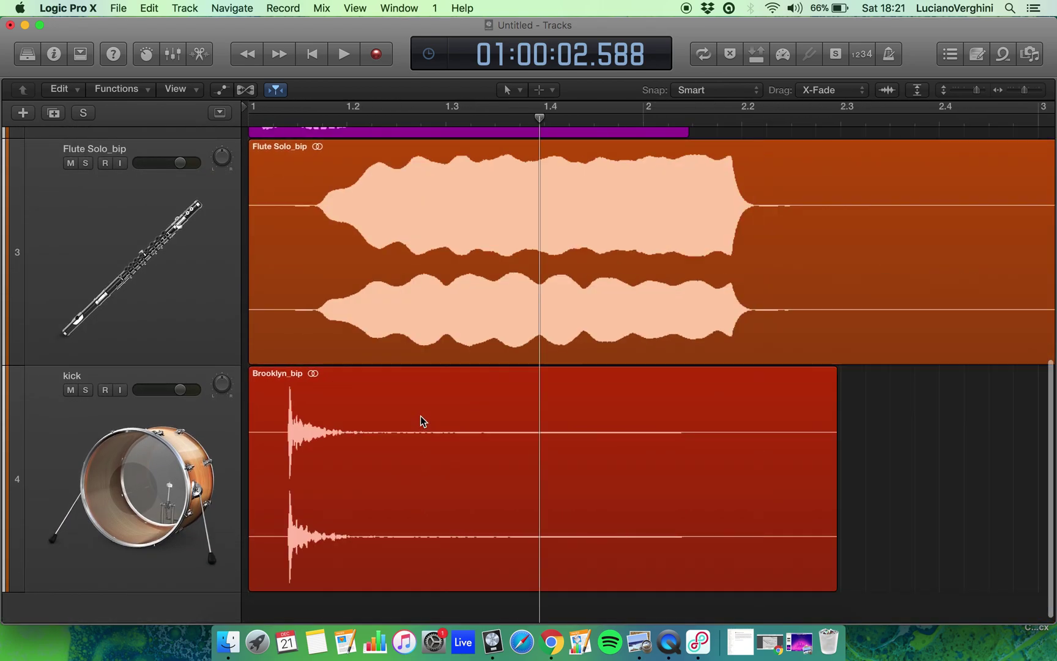
click(85, 391)
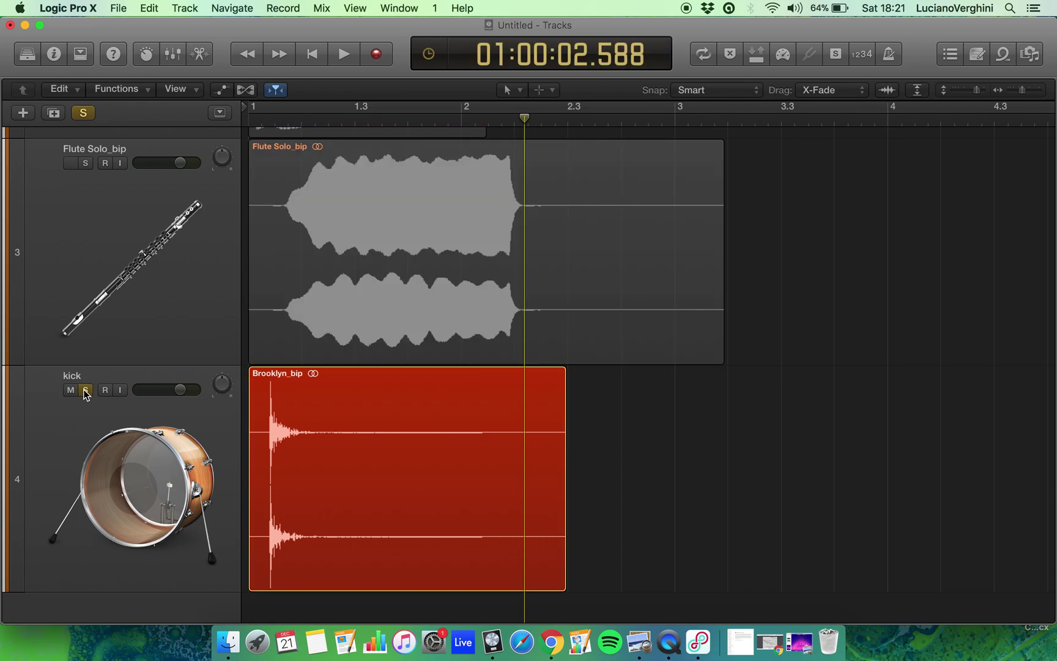
key(Return)
key(space)
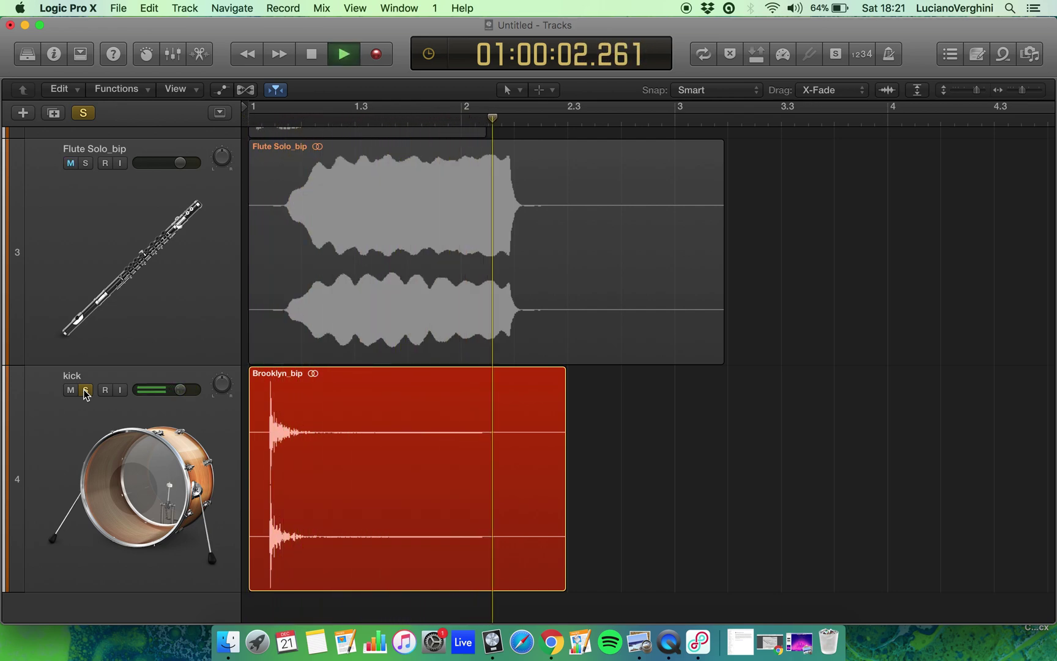
key(space)
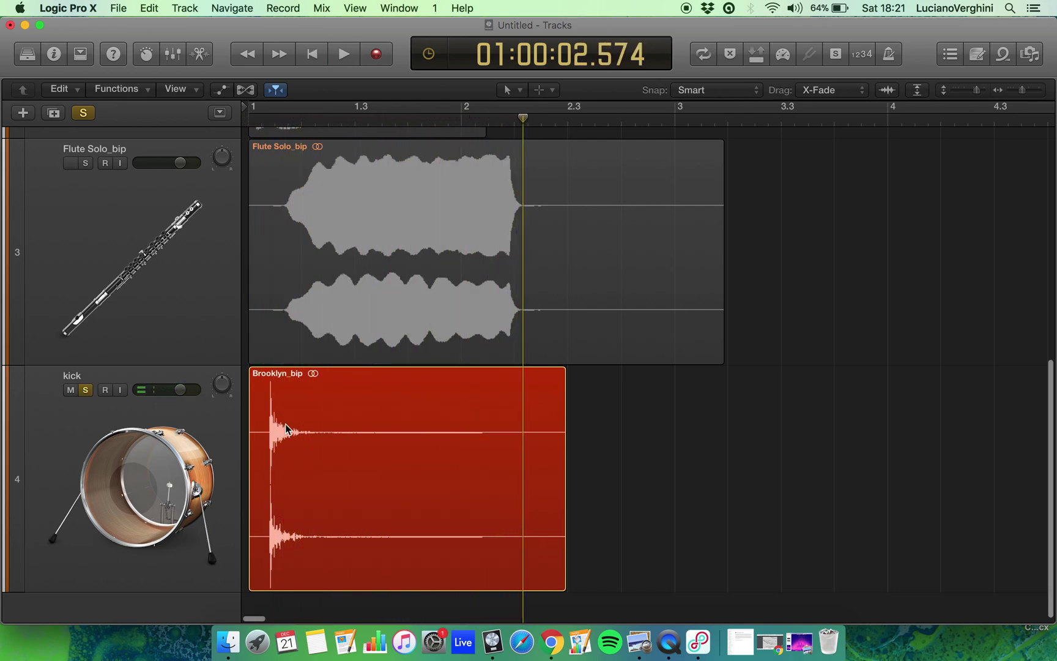
Step: Mark the start of the kick's attack by placing the playhead at 0.199 s, where its waveform begins
scroll(285, 424, up, 5)
scroll(286, 424, left, 10)
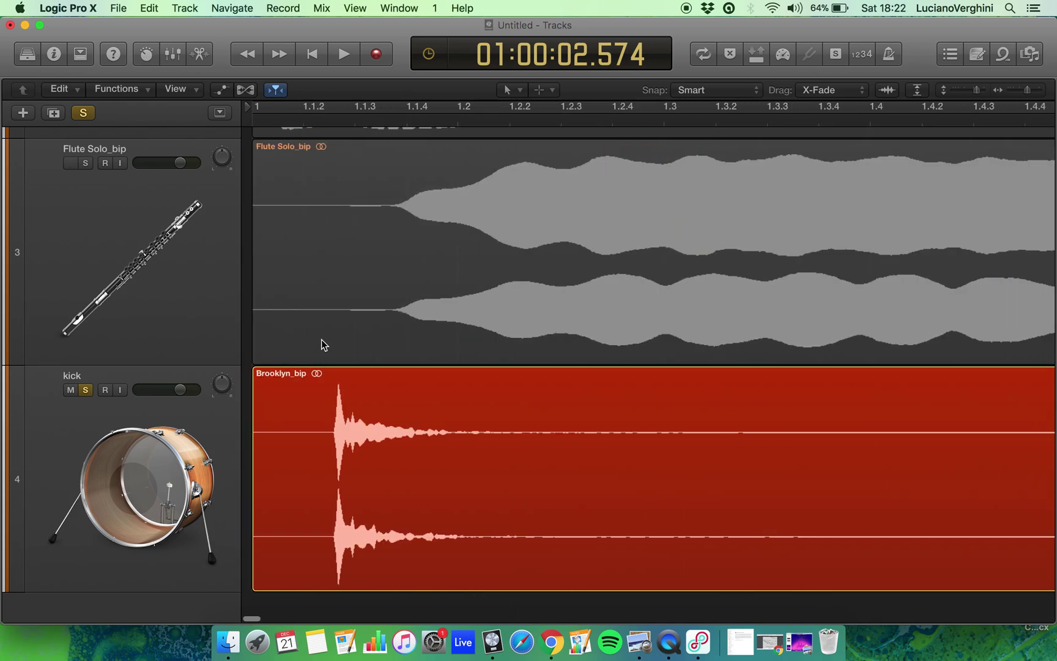
click(326, 119)
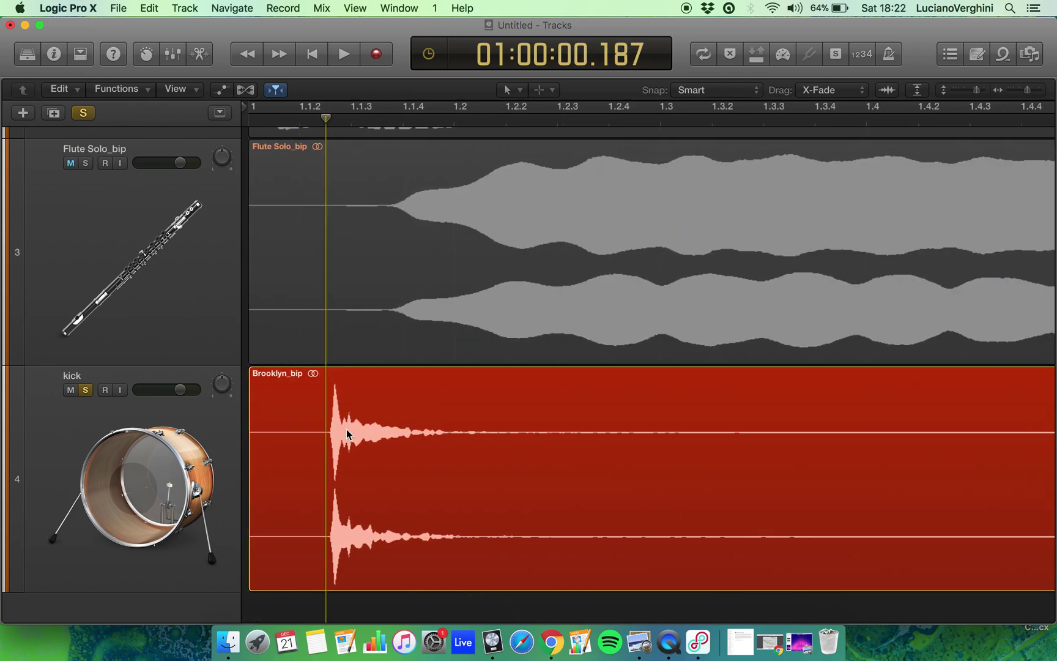
key(super+Right)
key(super+Right)
key(super+Right)
key(super+Right)
key(super+Right)
key(super+Right)
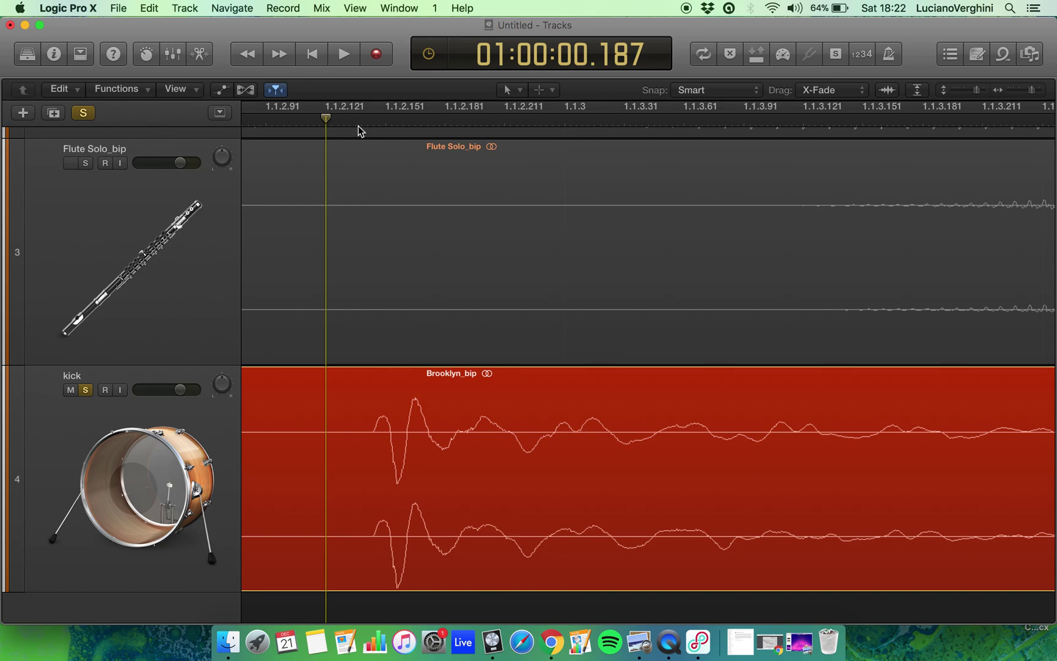
drag(361, 125, 372, 119)
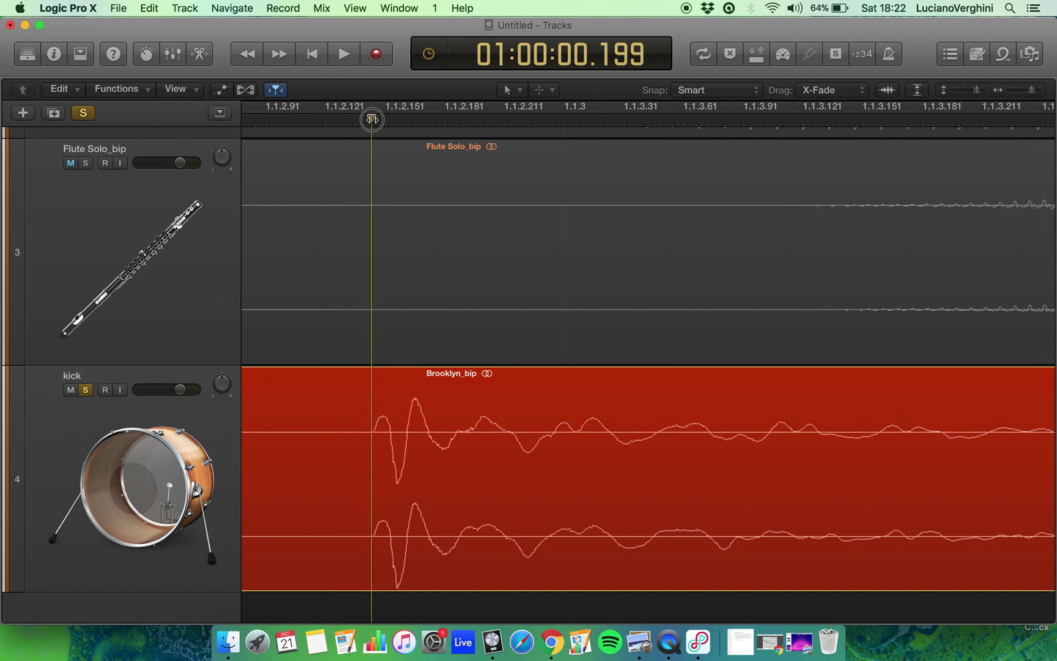
Step: Mark the kick's attack peak with the playhead at 0.207 s, and mark the end of its decay at 1.416 s
drag(372, 119, 400, 120)
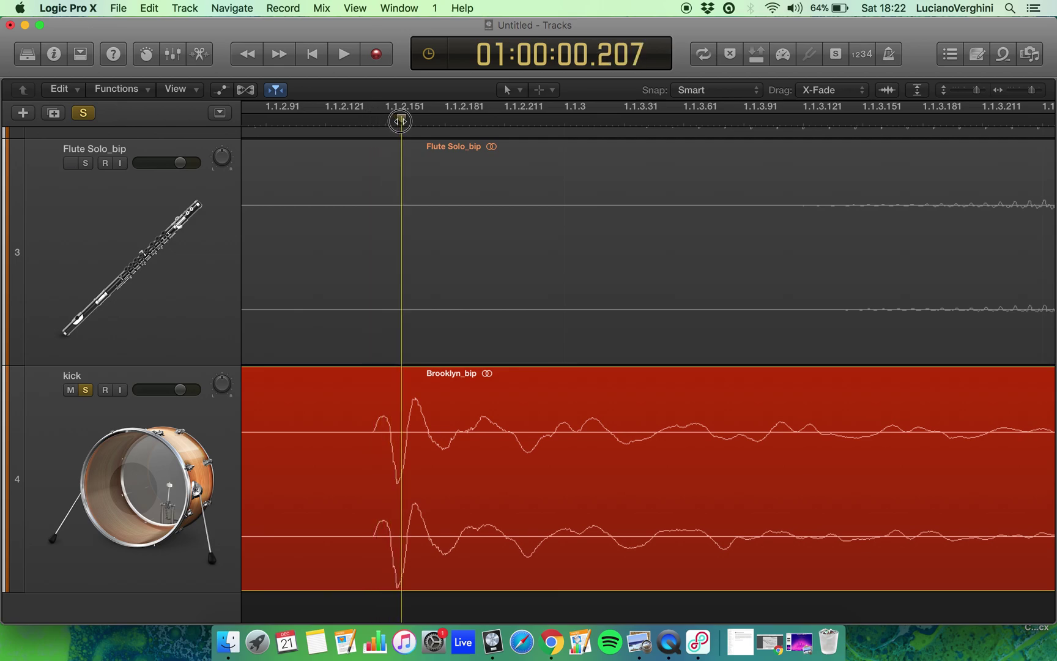
drag(400, 120, 399, 121)
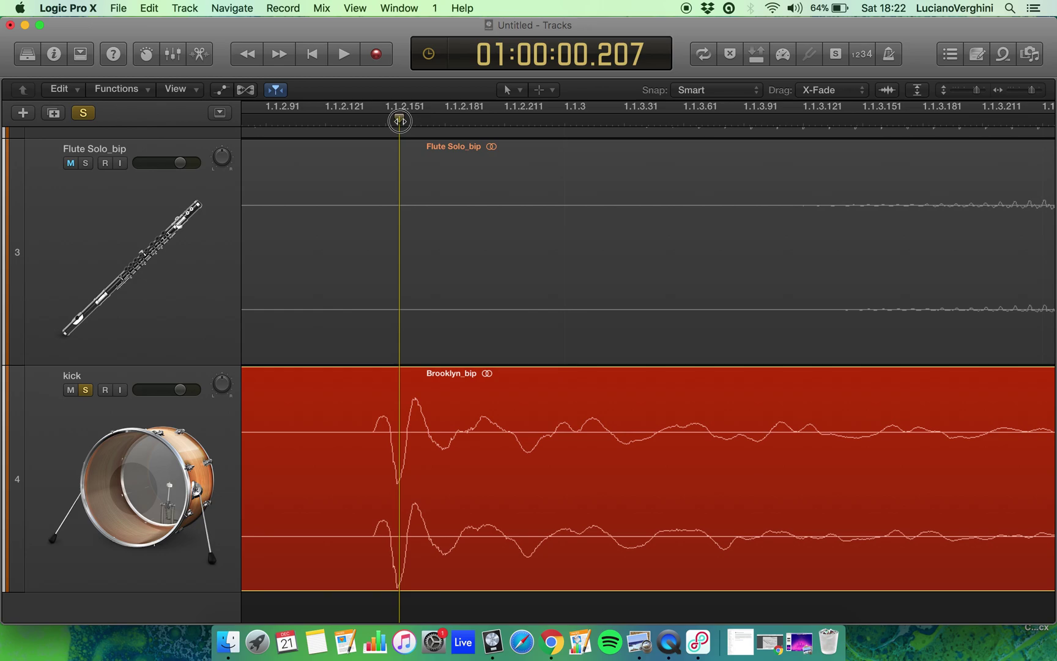
scroll(480, 500, down, 8)
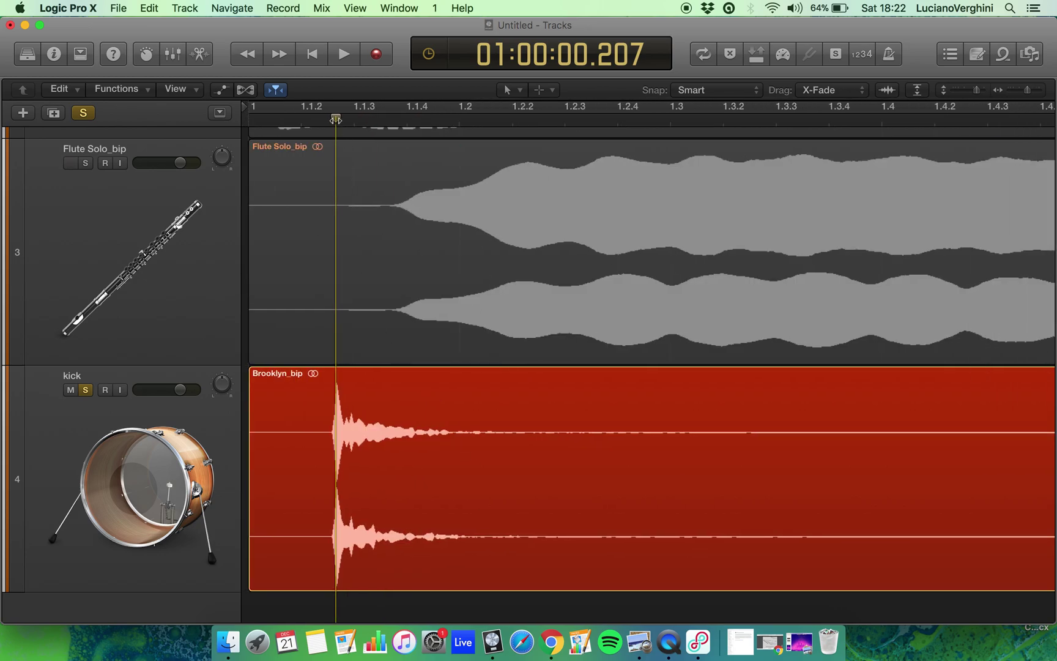
drag(336, 118, 843, 236)
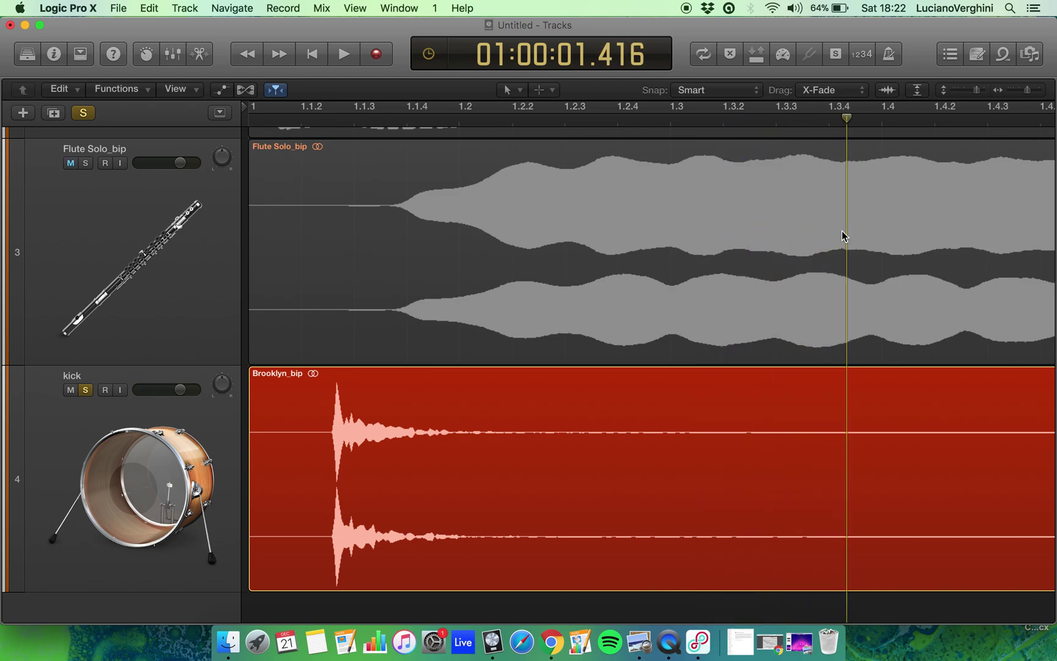